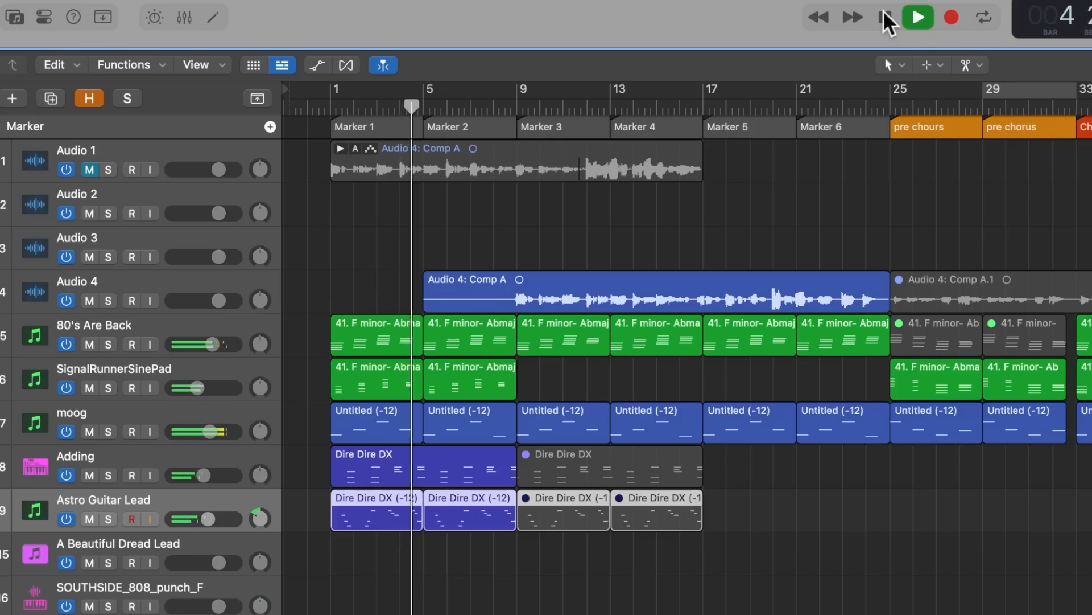
- Create a Session Player Drummer track in Modern R&B style, move its region to start at bar 1, and play it
left_click(884, 12)
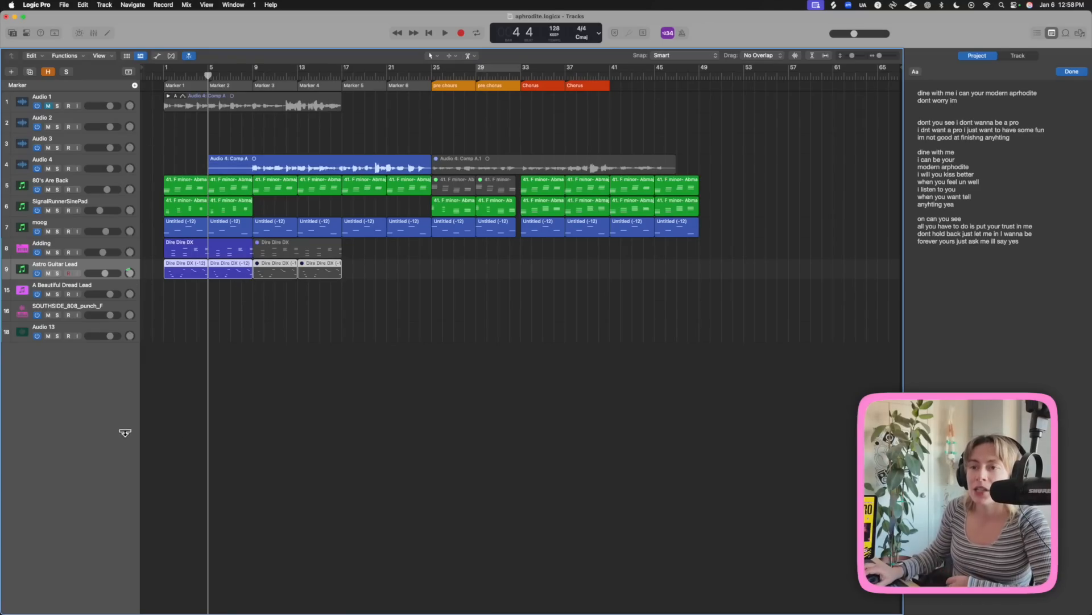
right_click(100, 366)
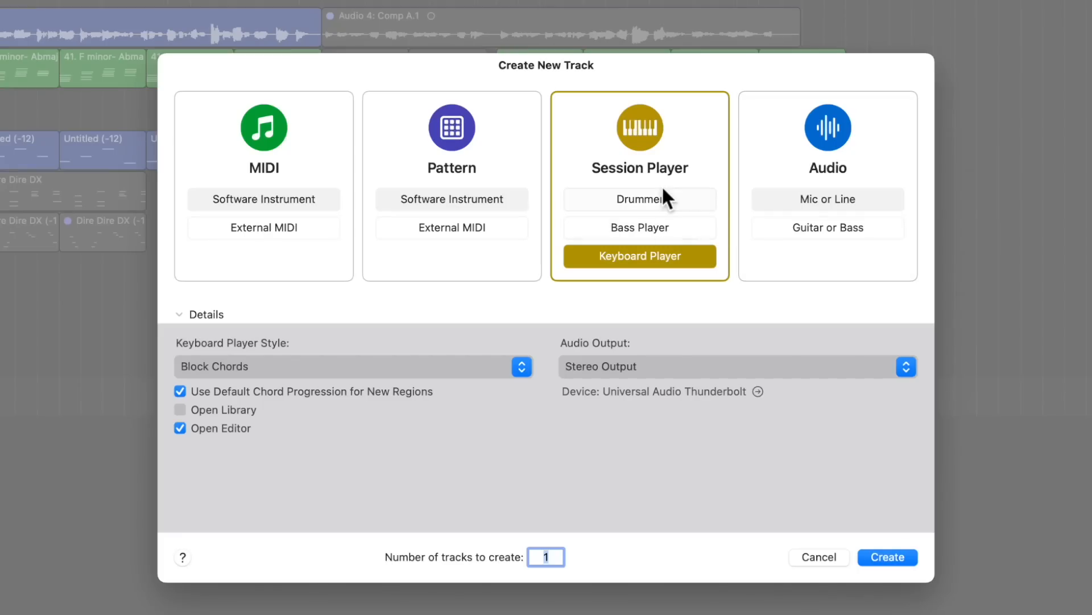
left_click(662, 199)
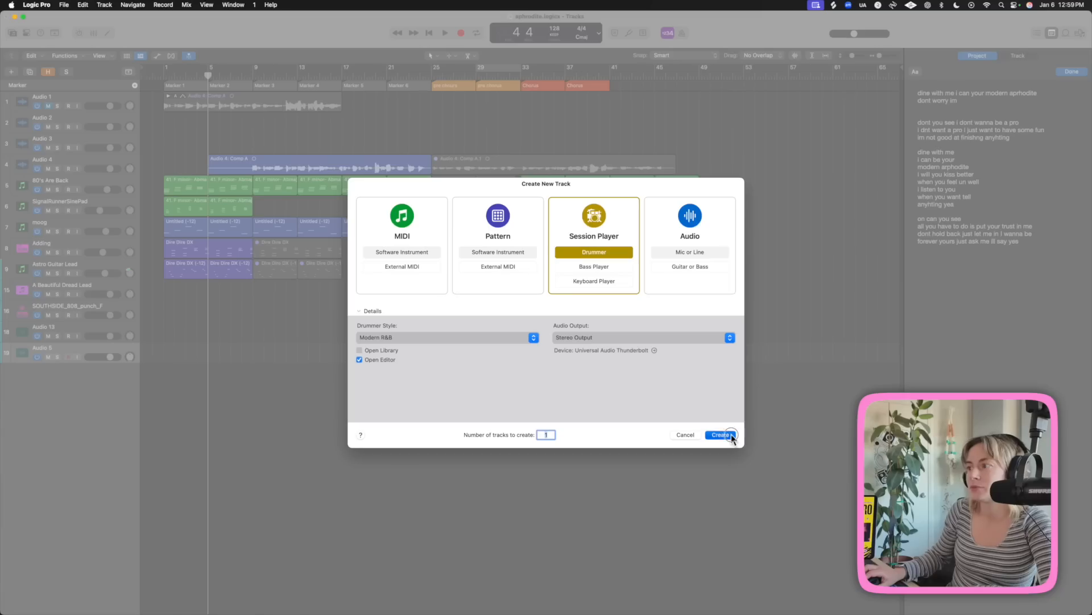
left_click(887, 556)
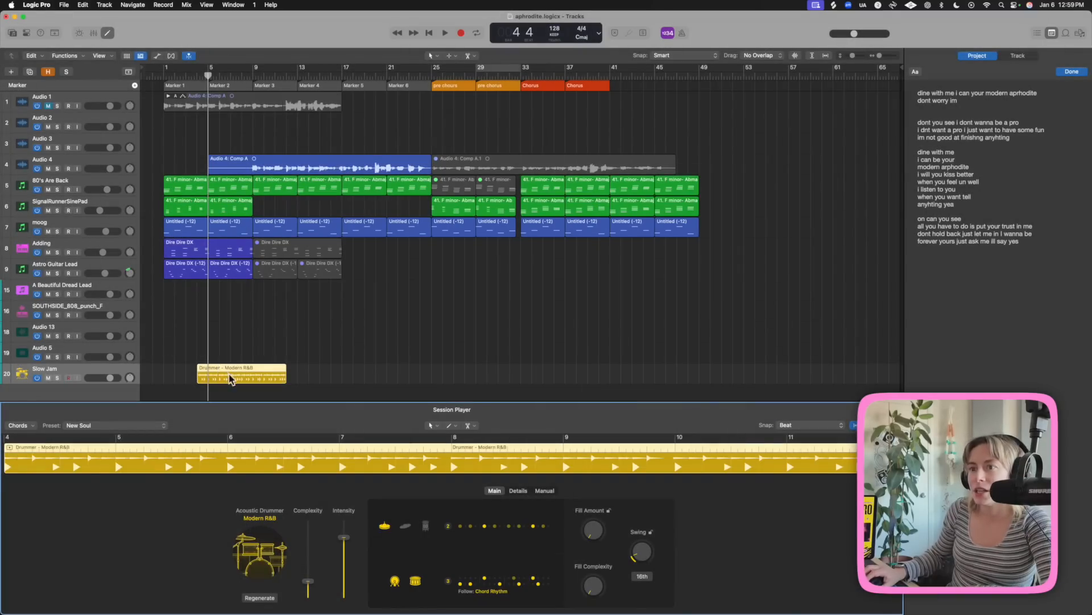
left_click_drag(230, 379, 196, 379)
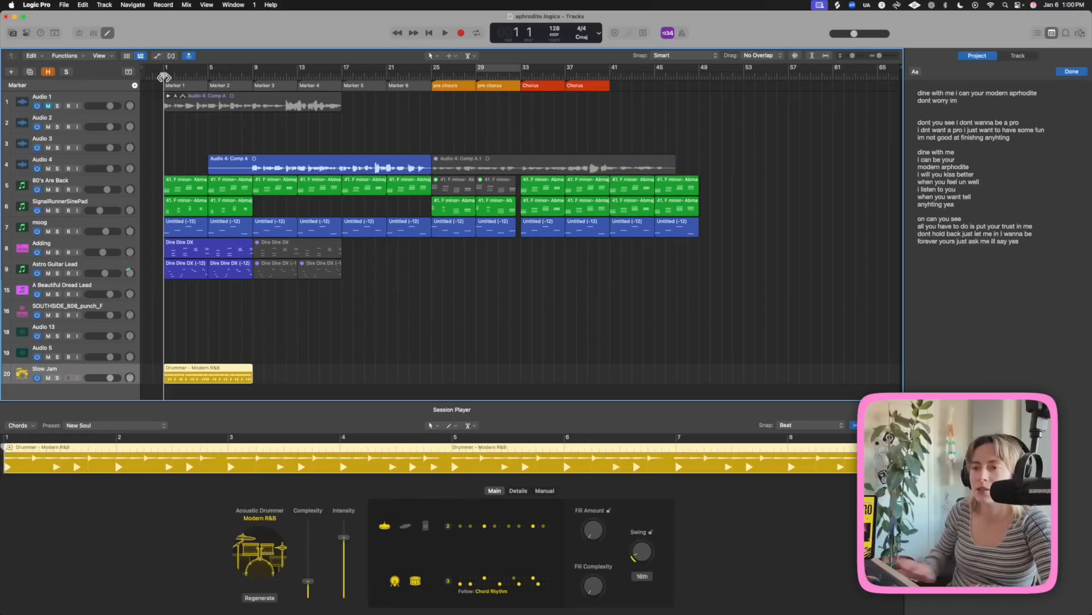
key("space")
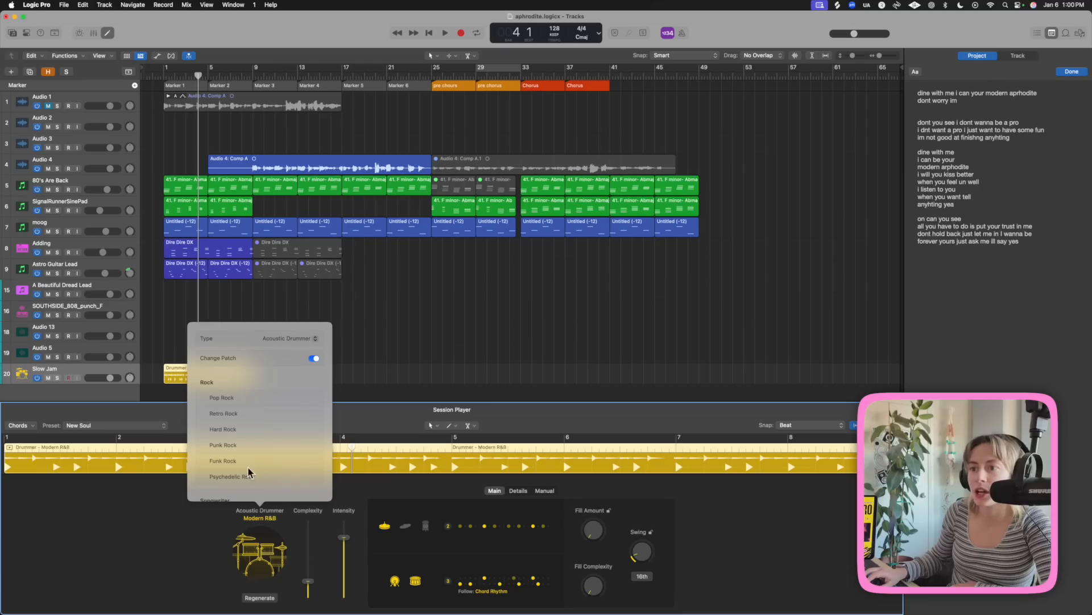
- Change the drummer's style to 60s Songwriter and play the song from bar 1
scroll(234, 433, "down", 5)
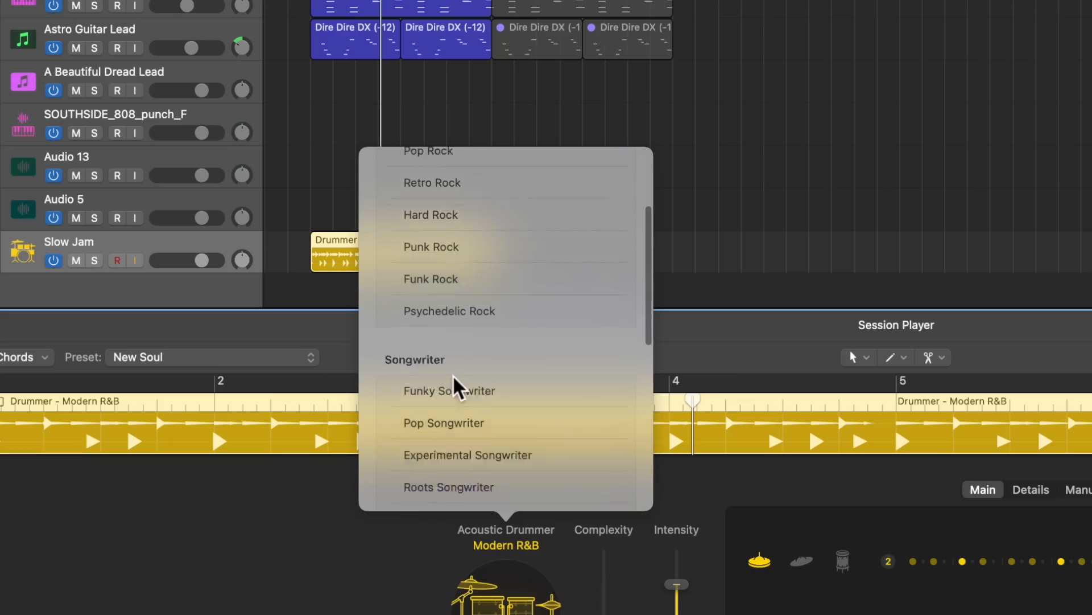
scroll(452, 375, "down", 3)
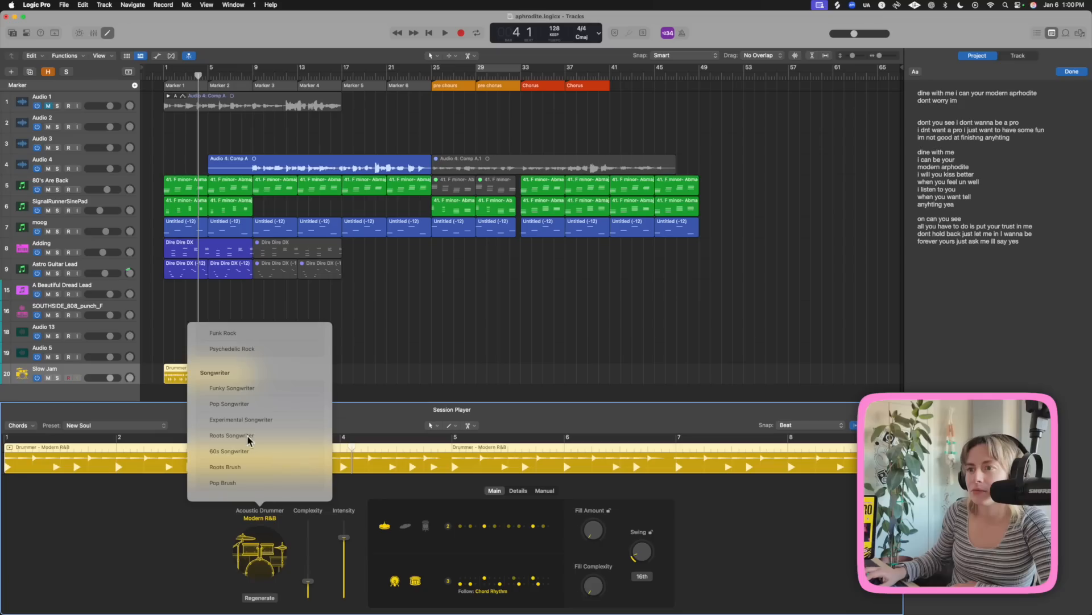
left_click(246, 452)
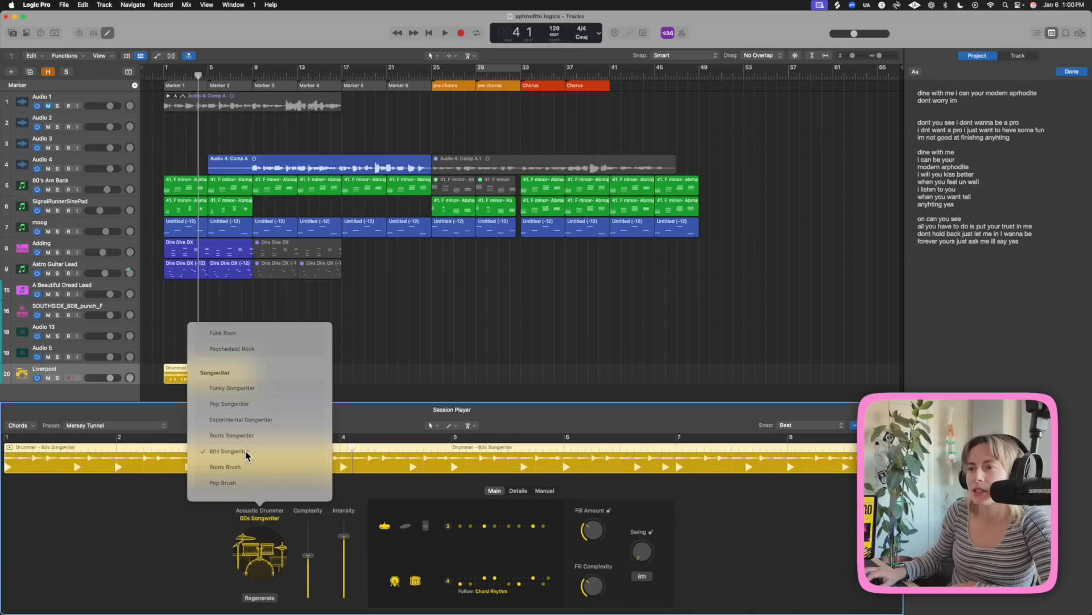
left_click(263, 302)
left_click(176, 88)
left_click(445, 33)
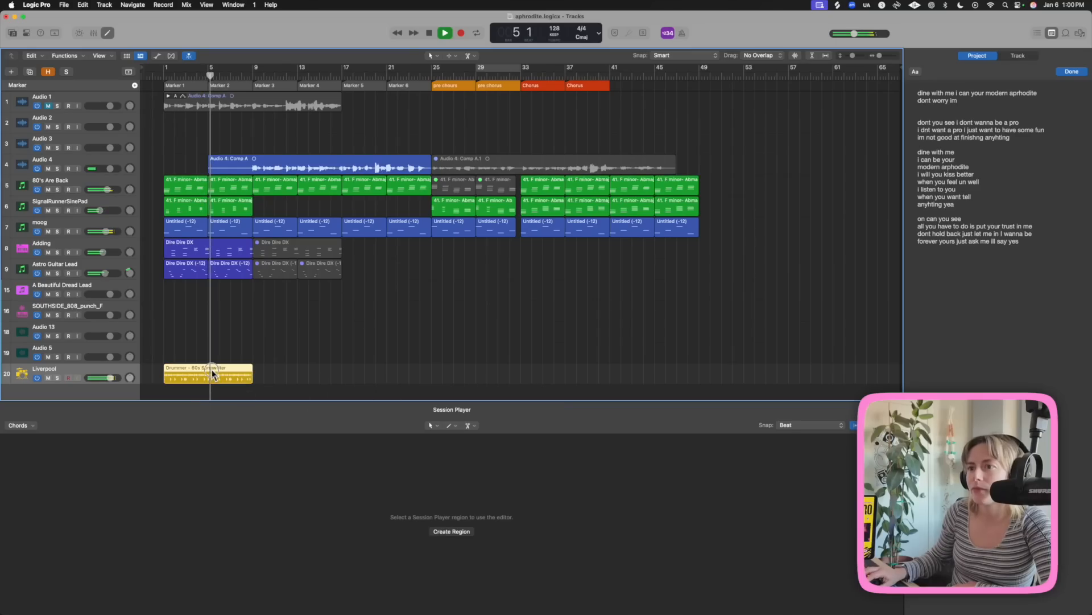
- Load the Neo Soul drum kit from the Library onto the drummer track
left_click(212, 372)
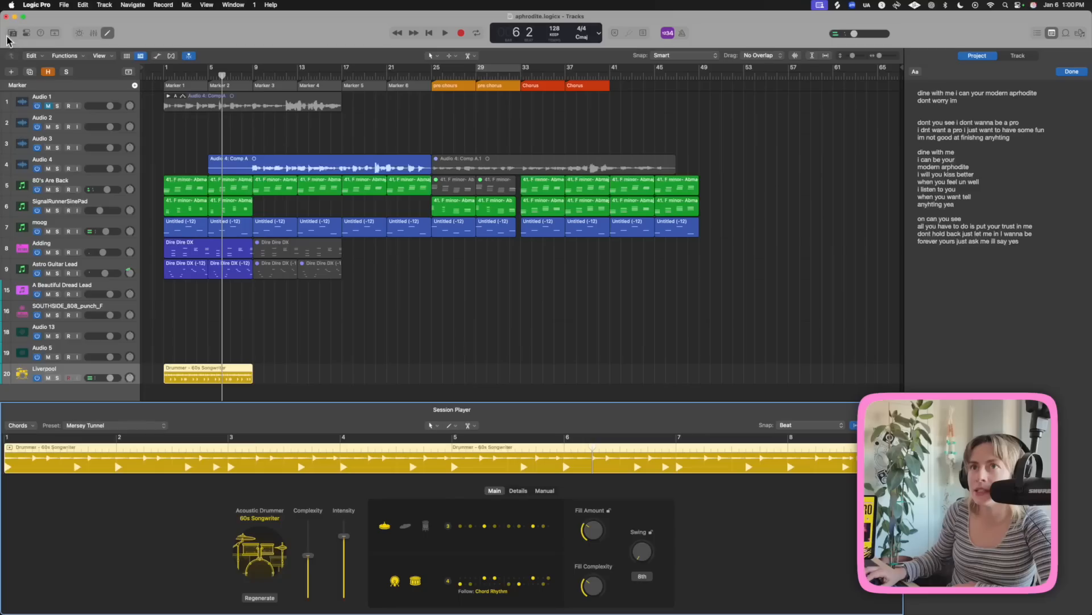
left_click(12, 32)
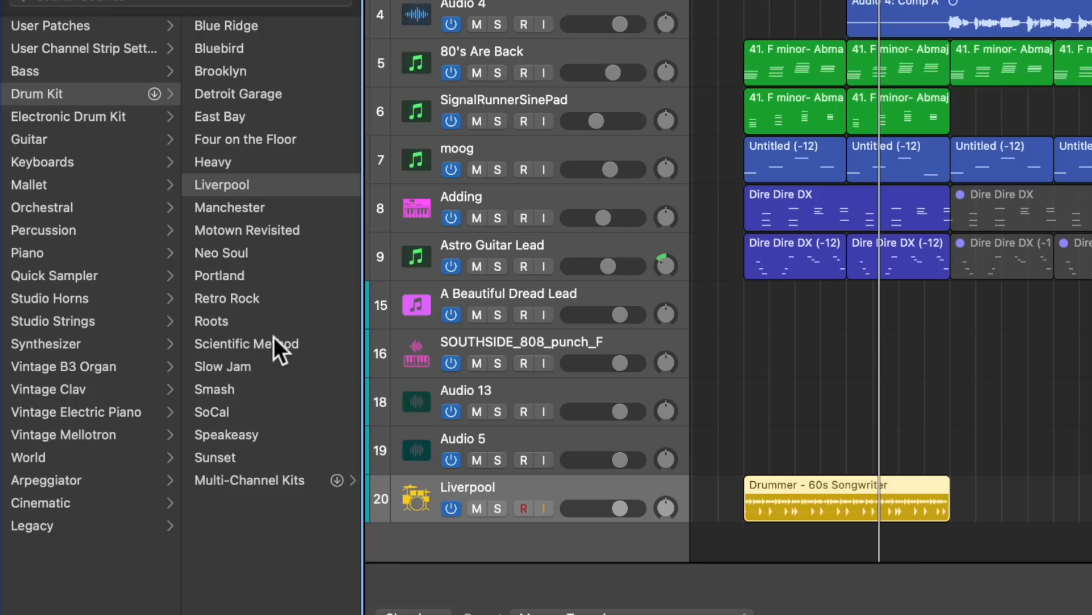
left_click(271, 257)
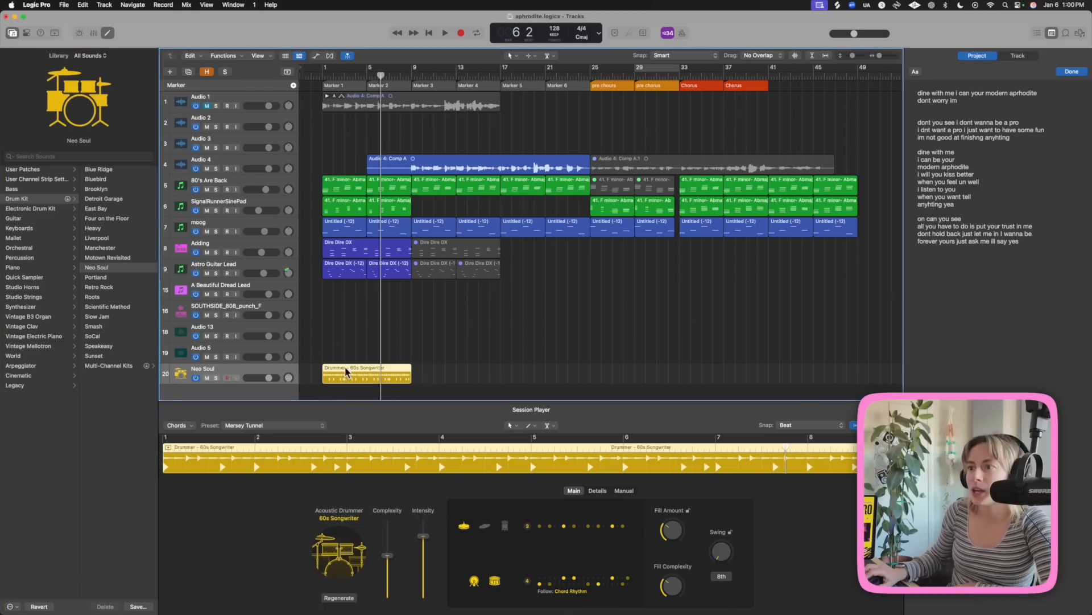
- Cycle bars 1 to 9 over the drummer region, and move the Neo Soul track directly below Astro Guitar Lead
key("c")
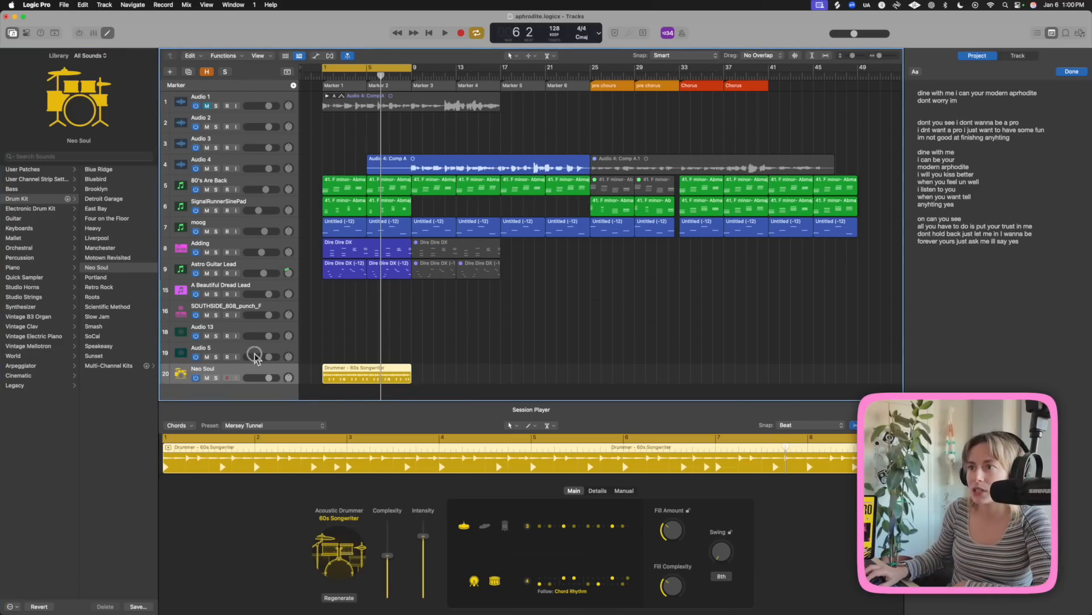
left_click_drag(254, 357, 255, 290)
left_click(445, 33)
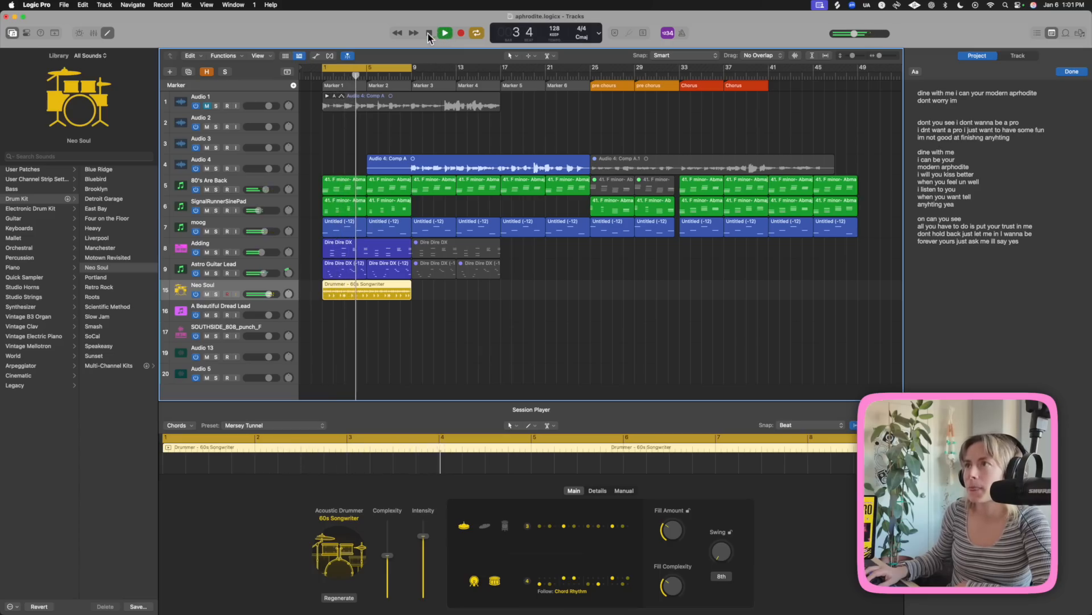
left_click(428, 33)
- Look through the drummer's preset list and listen to the cycled section with the Mersey Tunnel preset
left_click(318, 425)
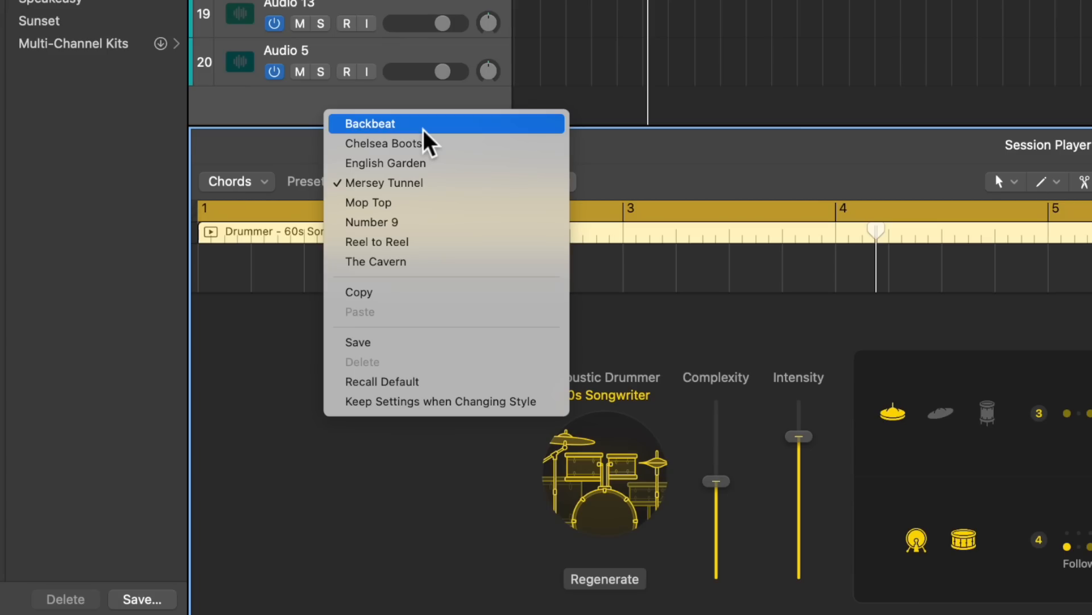
left_click(444, 34)
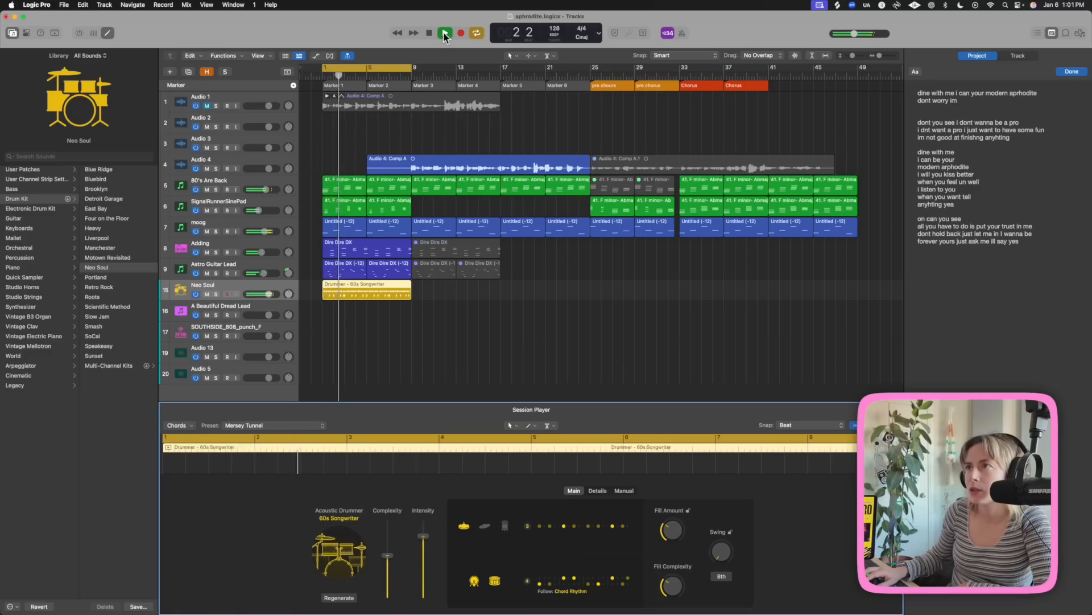
left_click(429, 33)
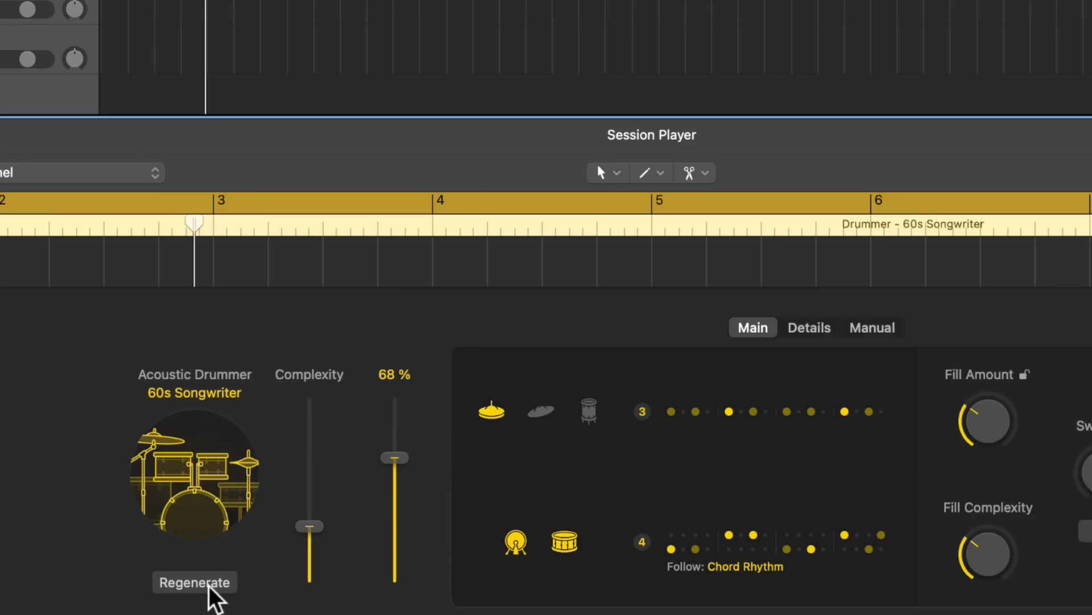
- Set the drummer's cymbal pattern to variation 2 and play the cycled section
left_click(692, 418)
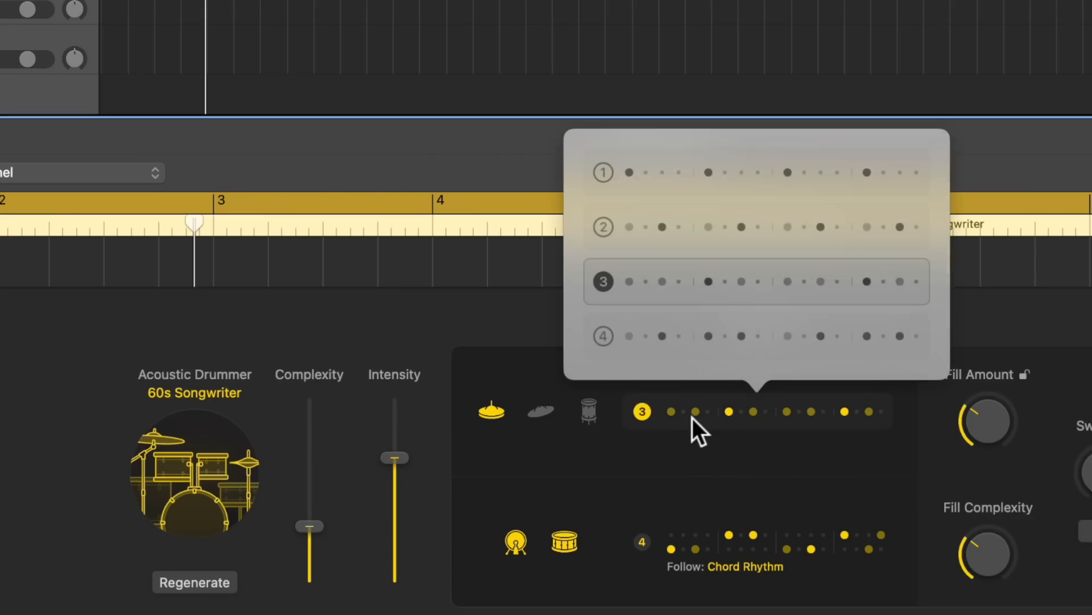
left_click(658, 228)
left_click(444, 33)
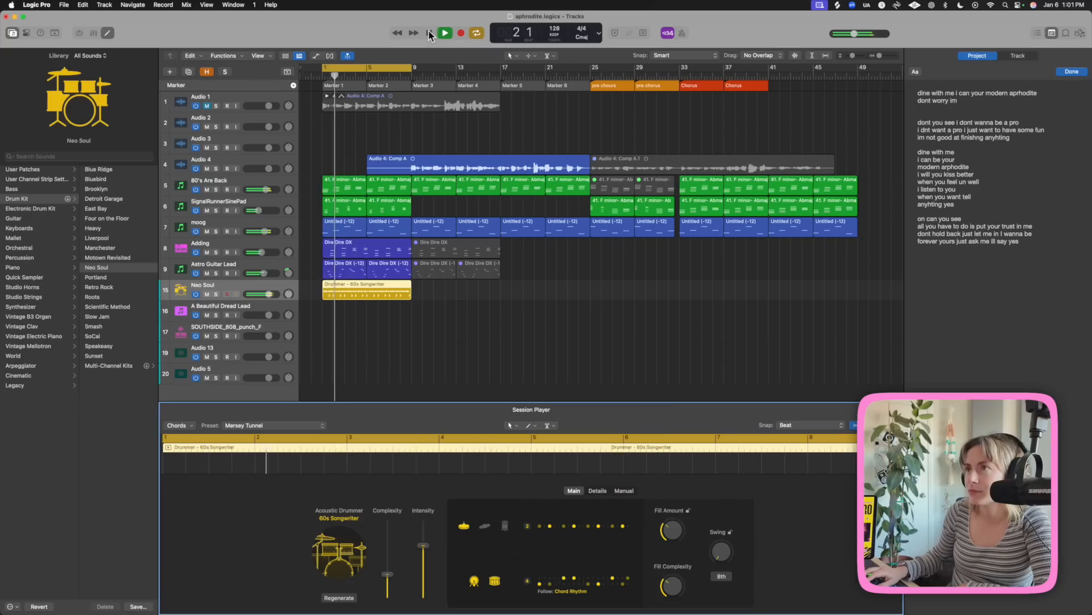
left_click(429, 33)
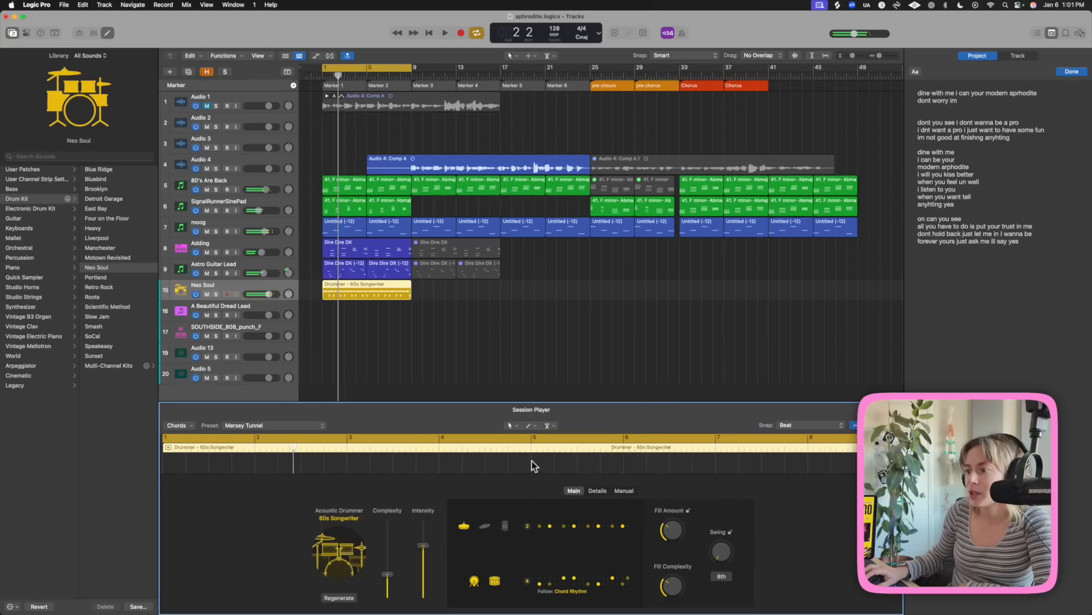
- Set the kick and snare pattern to variation 5, and turn off the snare and hi-hat to keep mainly the kick
left_click(571, 592)
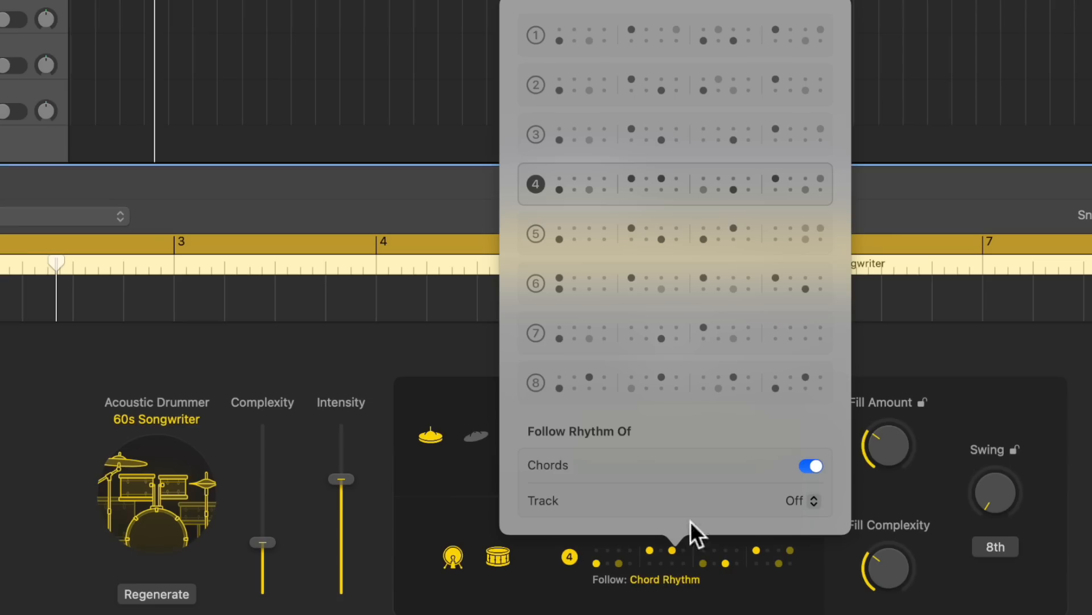
left_click(597, 234)
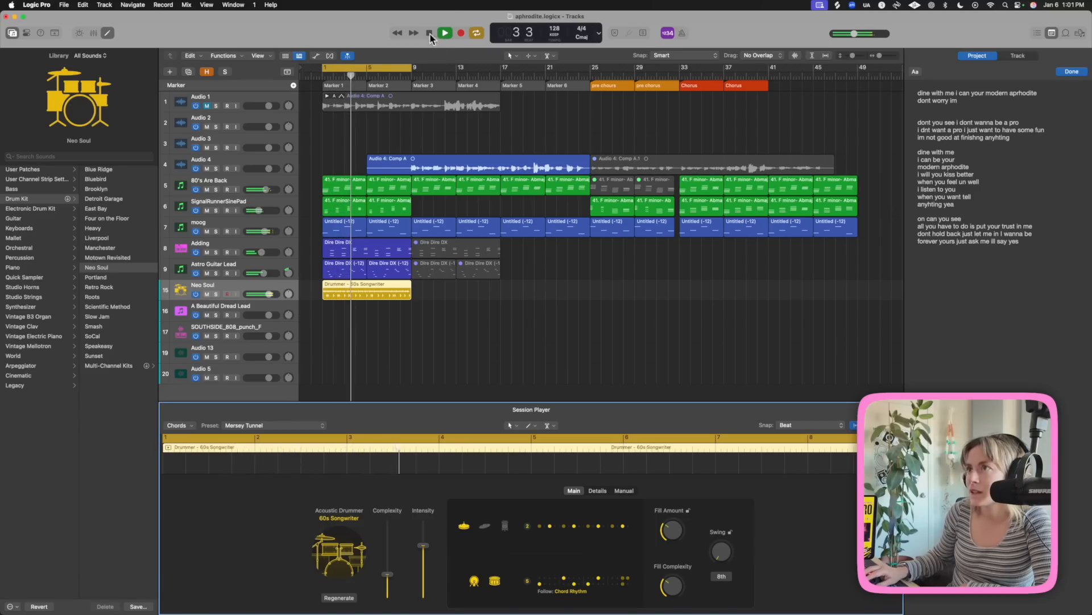
left_click(429, 33)
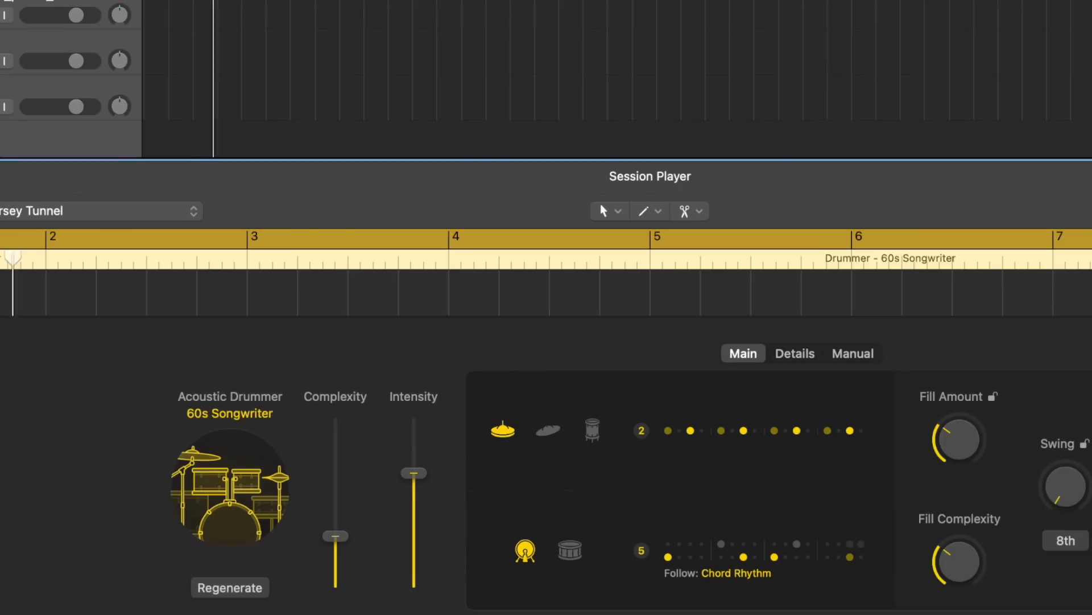
left_click(512, 436)
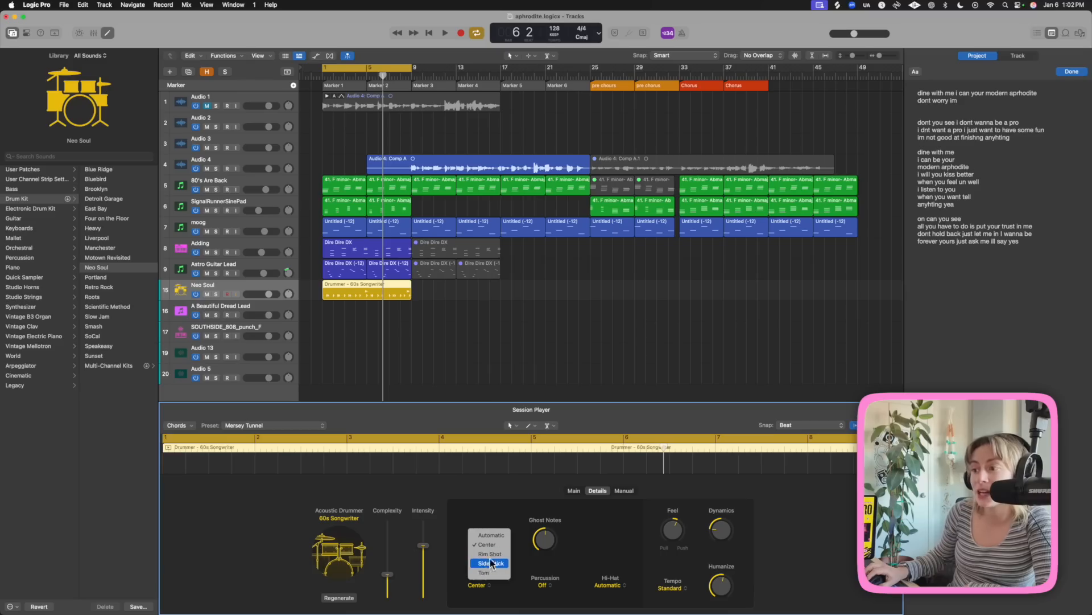
- Review the drummer's snare type and feel details and its manual pattern grid
left_click(688, 552)
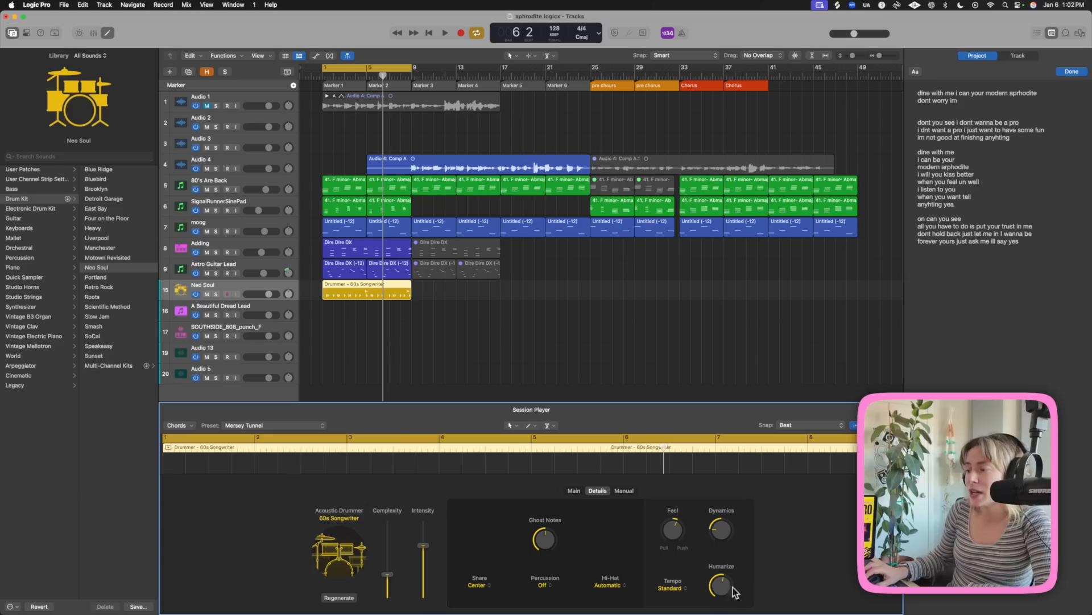
left_click(625, 490)
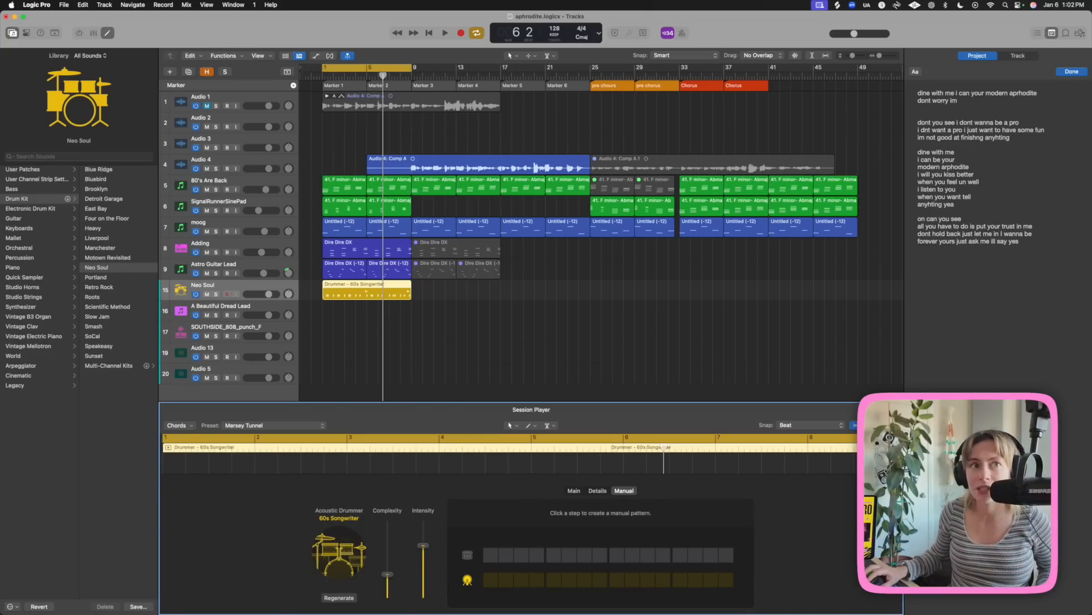
- Convert the 60s Songwriter drummer region on the Neo Soul track to a MIDI region
right_click(370, 288)
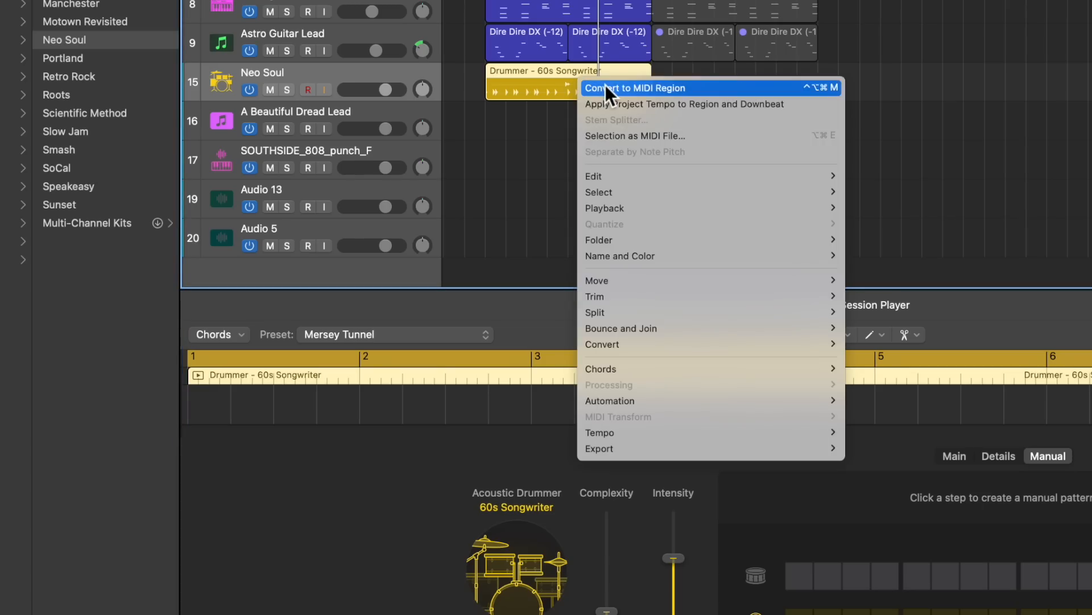
left_click(607, 87)
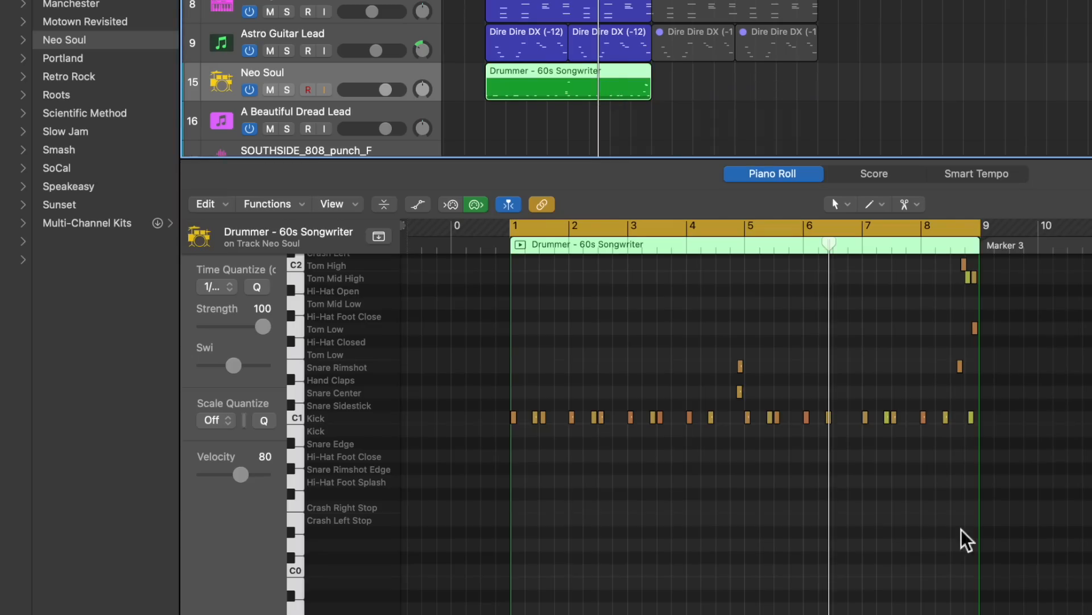
scroll(370, 437, "up", 3)
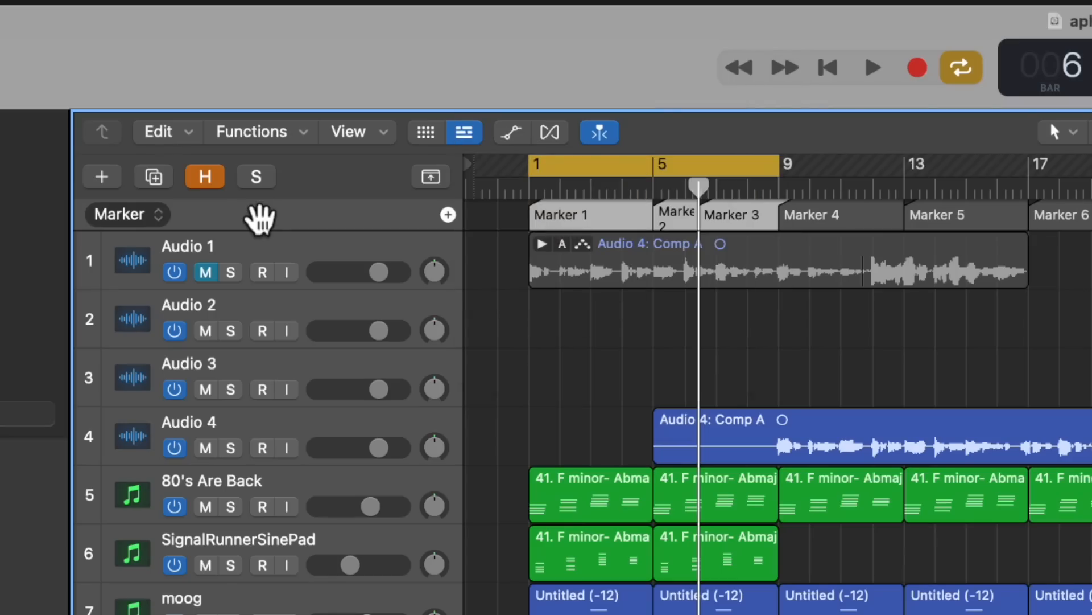
- Show the Arrangement global track and add Intro, Verse, Chorus, Bridge and Outro sections to it
key("alt+g")
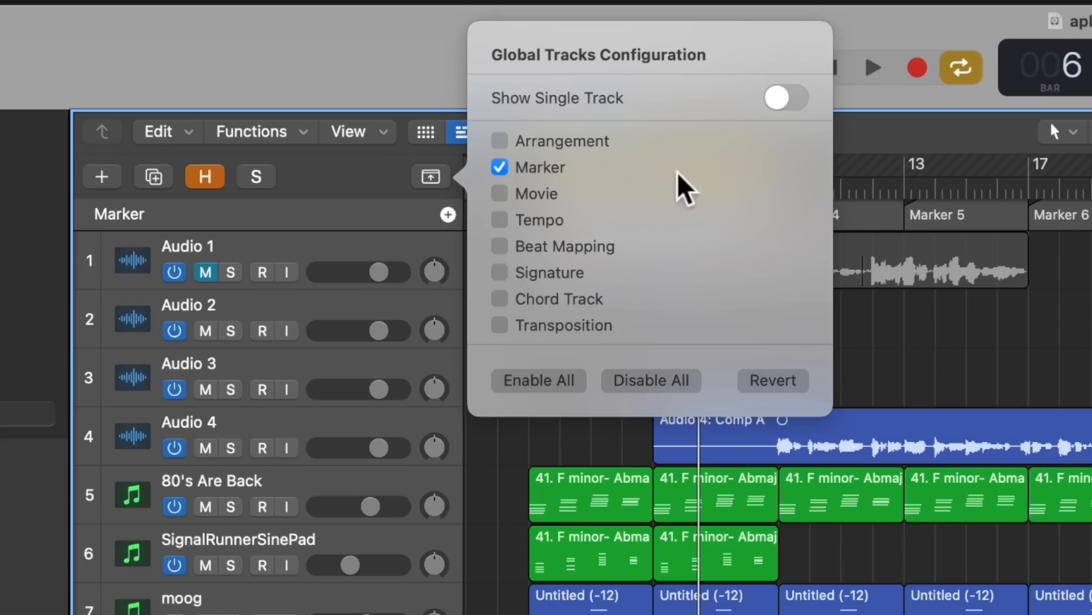
left_click(500, 141)
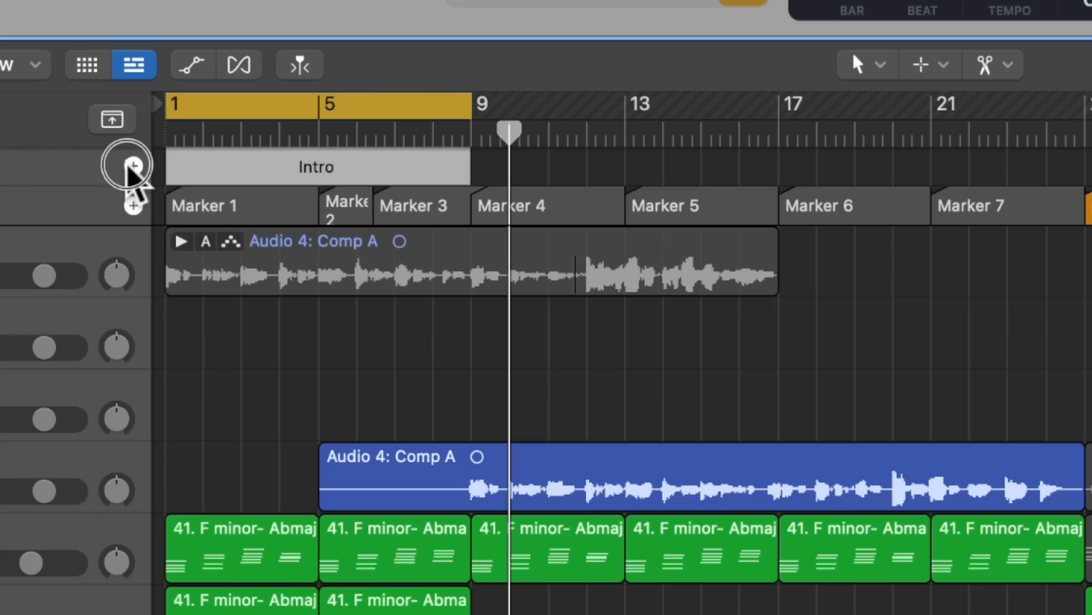
left_click(300, 85)
left_click(300, 86)
left_click(299, 85)
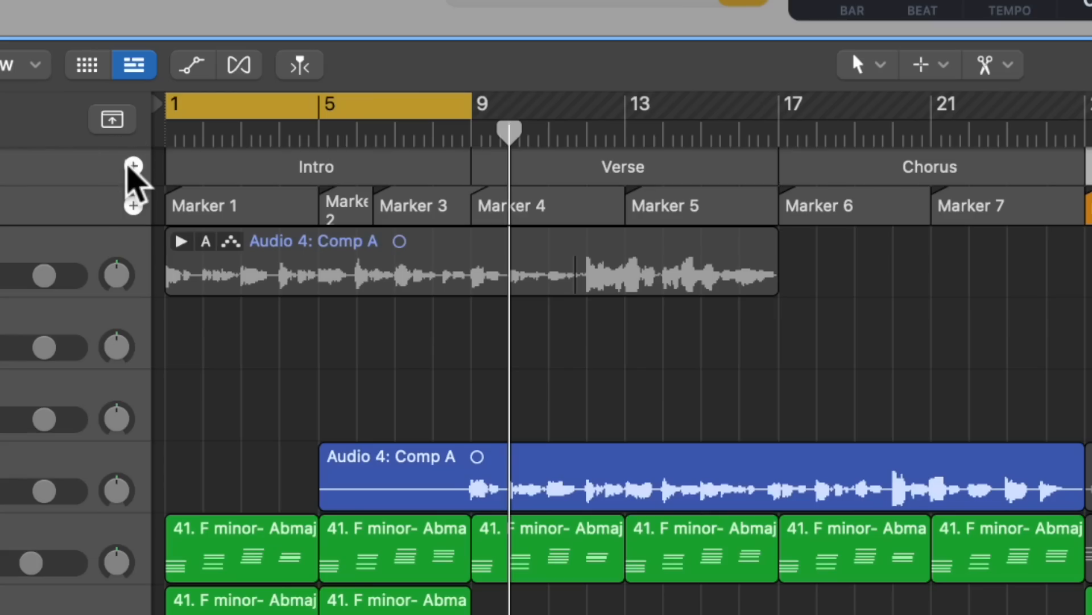
left_click(132, 166)
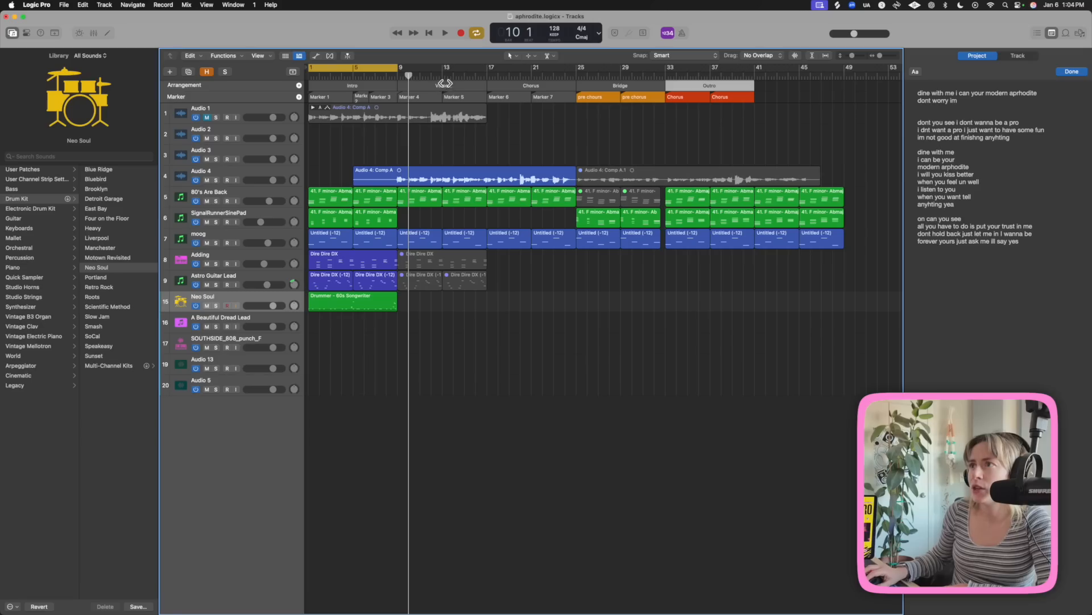
- Relabel the Arrangement sections following the first Verse as Verse, pre chorus and chorus
left_click(625, 171)
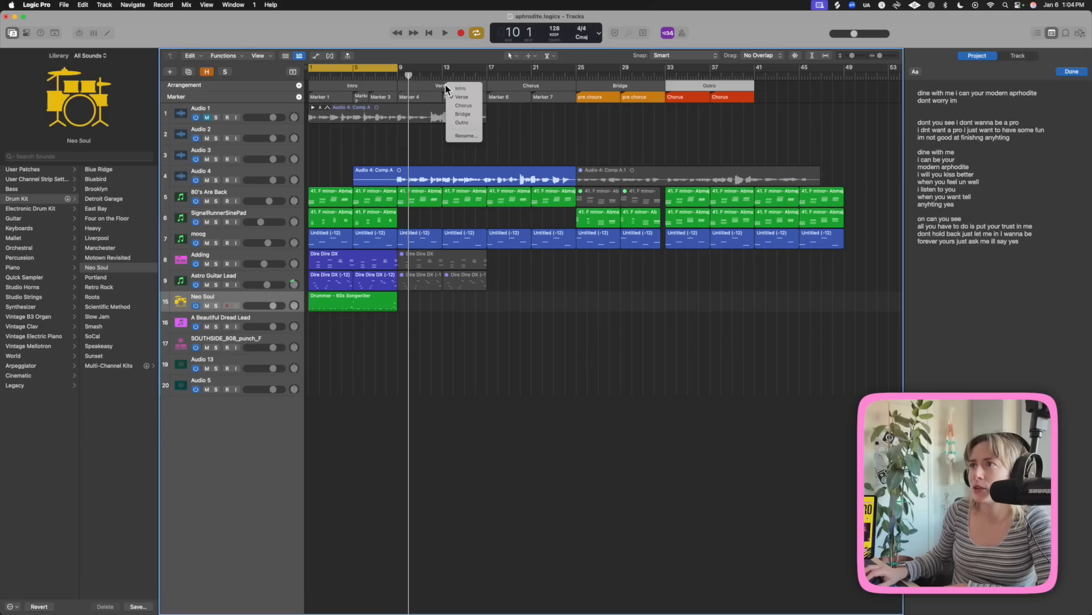
left_click(536, 86)
left_click(536, 86)
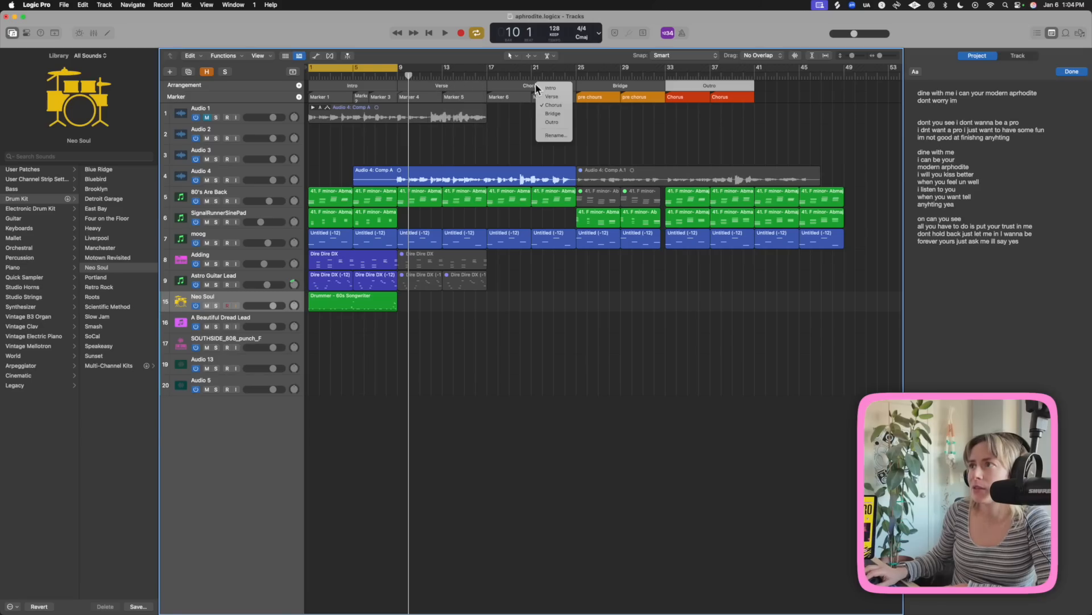
left_click(195, 169)
left_click(415, 144)
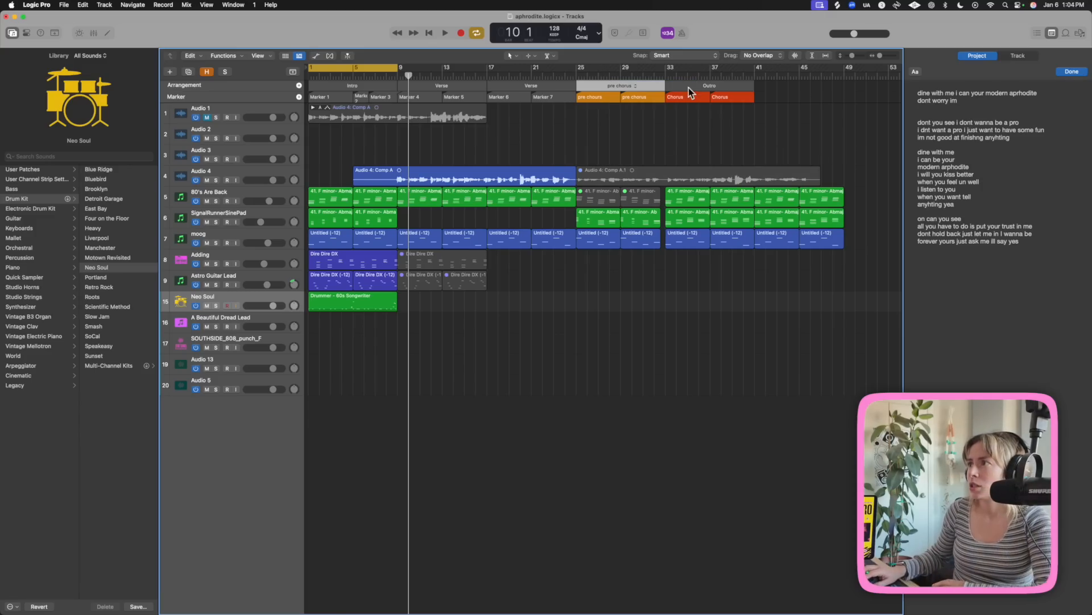
double_click(709, 88)
type("chorus")
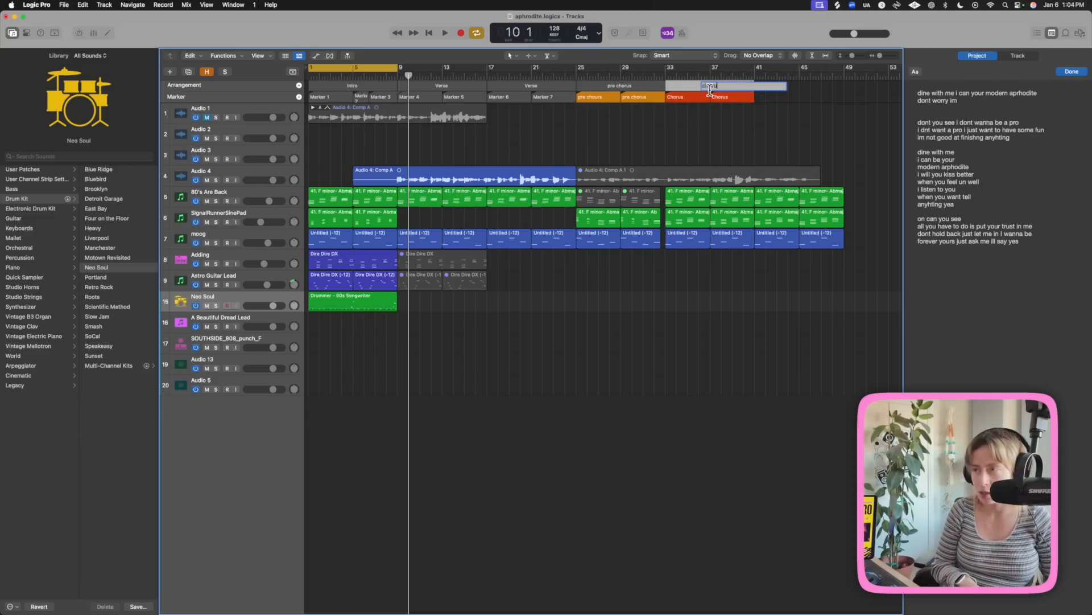
key("Return")
- Return the playhead to bar 1 and add a Session Player drummer track in the 60s Songwriter style
left_click_drag(408, 74, 304, 78)
right_click(213, 418)
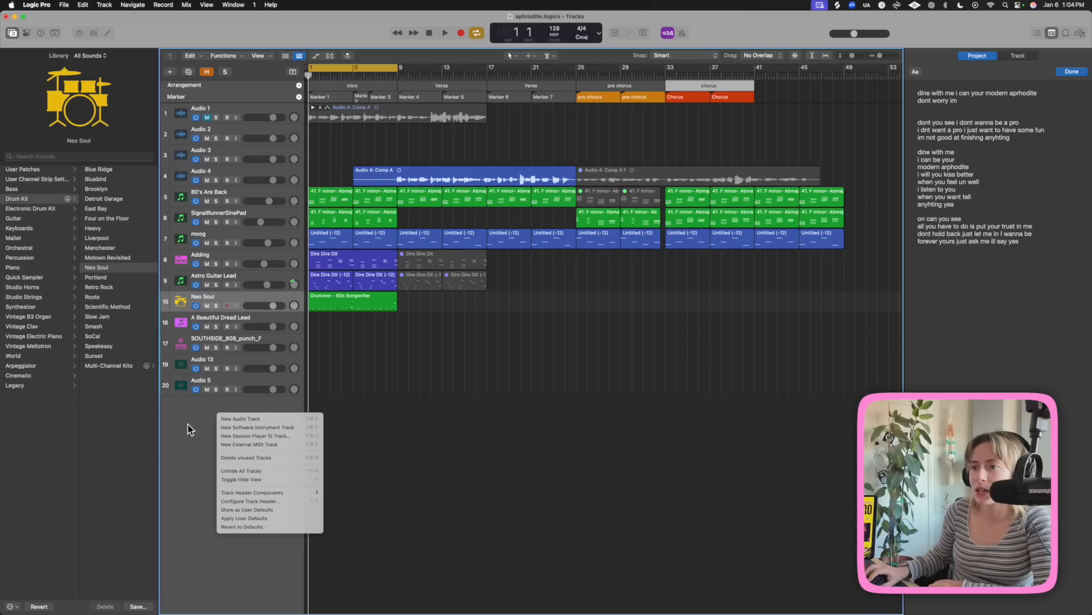
left_click(236, 434)
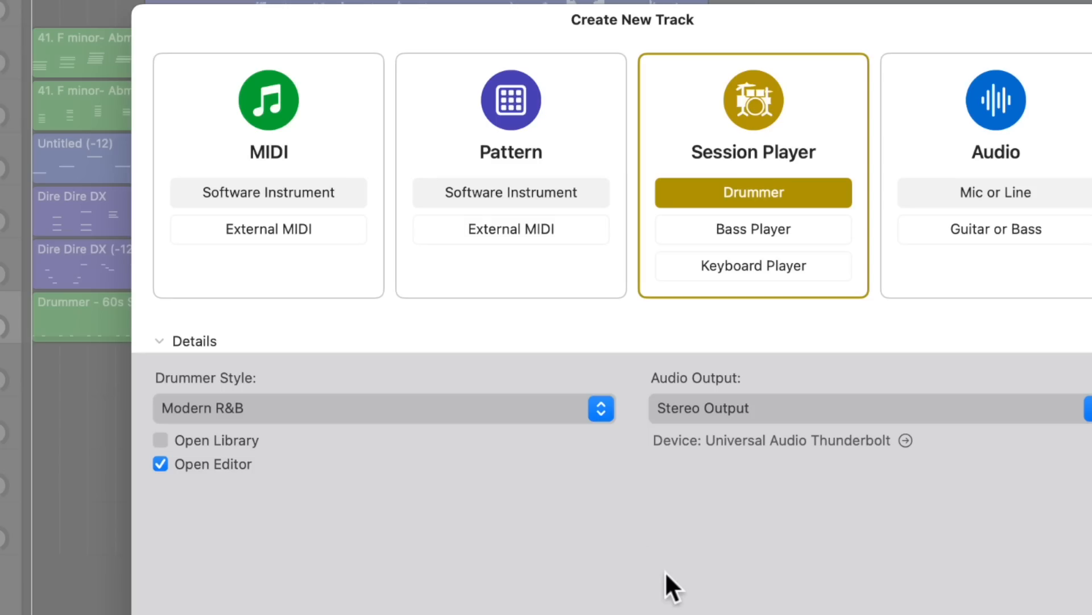
left_click(598, 412)
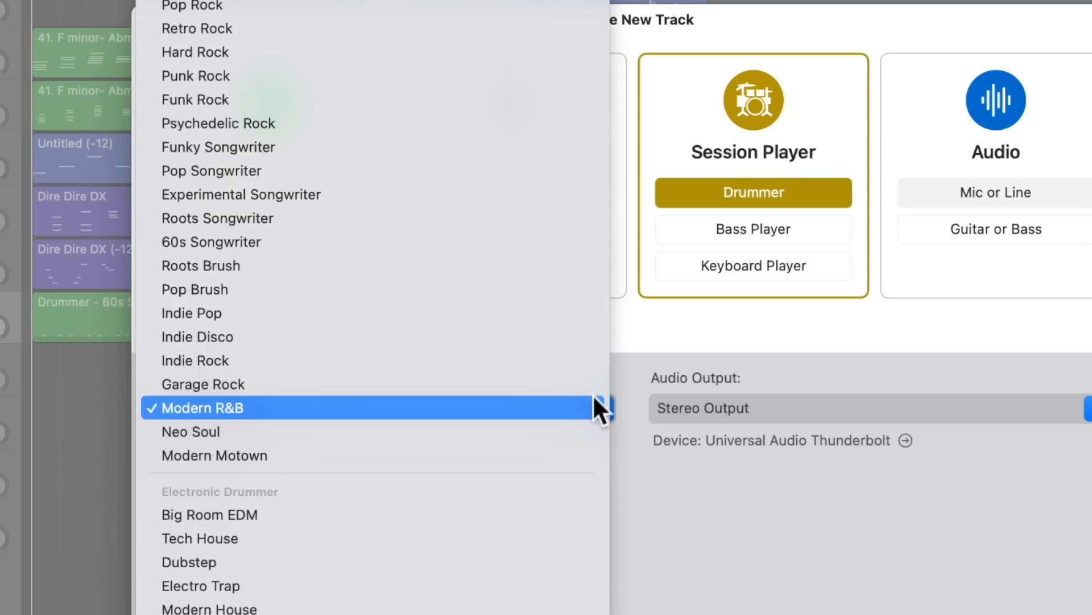
left_click(457, 245)
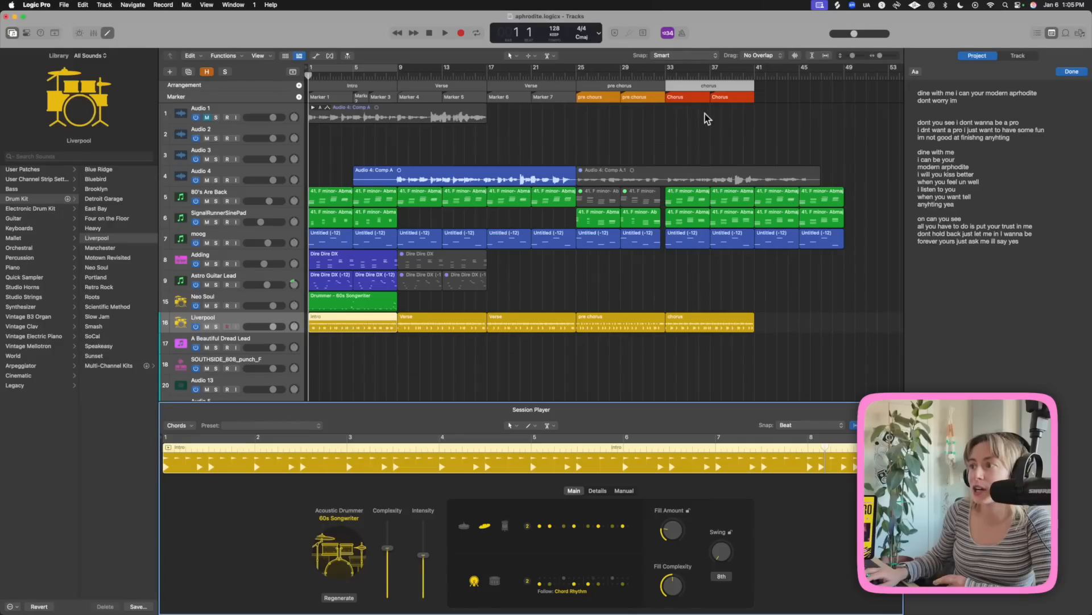
- Compare the Liverpool drummer's Verse, pre chorus and chorus regions, and play the second Verse from bar 17
left_click(424, 317)
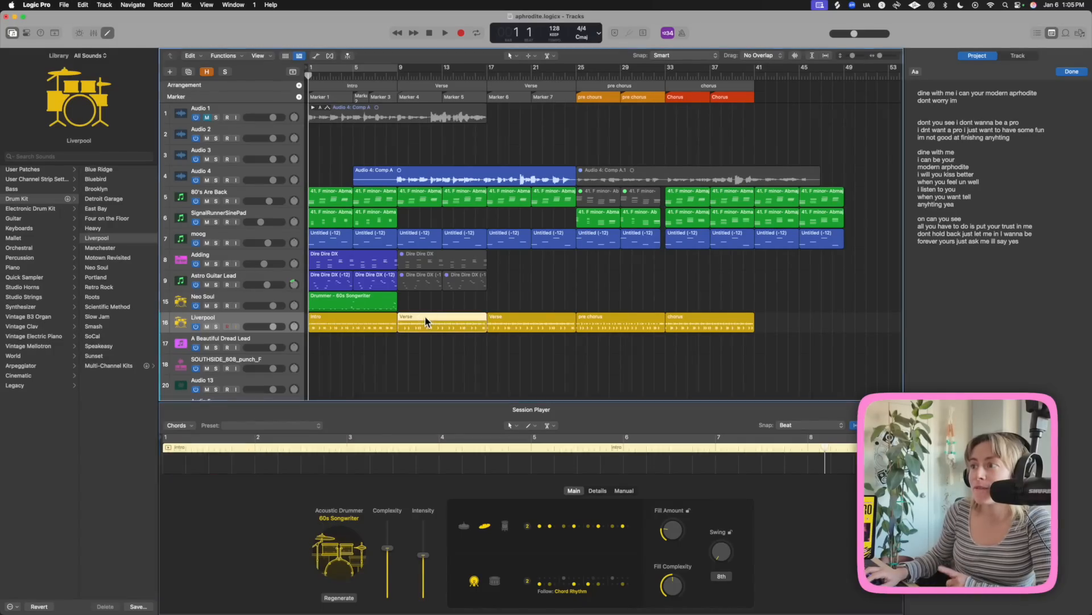
left_click(501, 318)
left_click(648, 318)
left_click(699, 317)
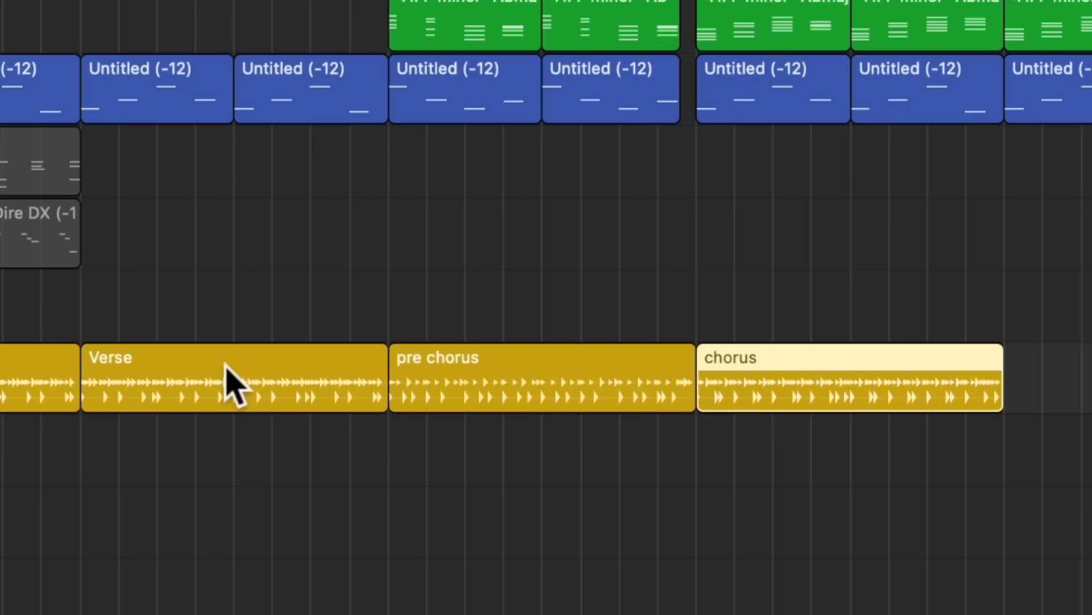
left_click(440, 320)
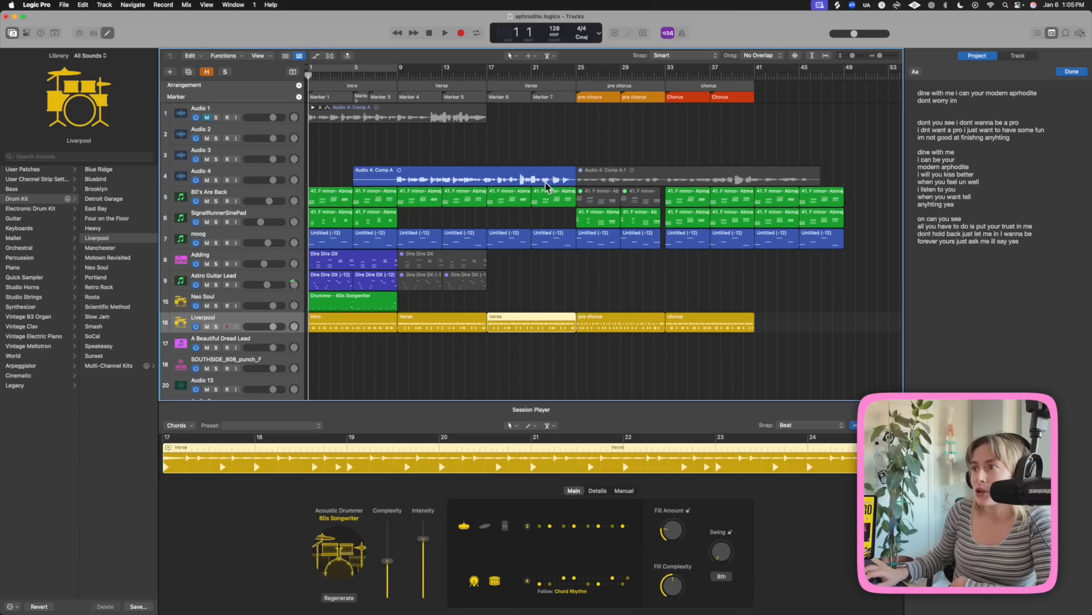
left_click(488, 72)
key("space")
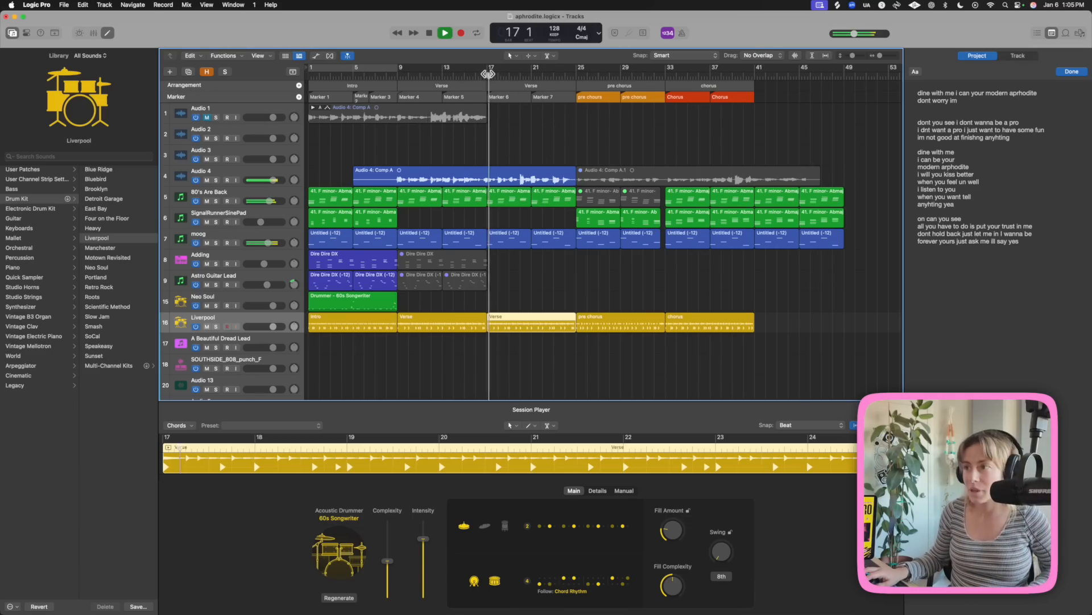
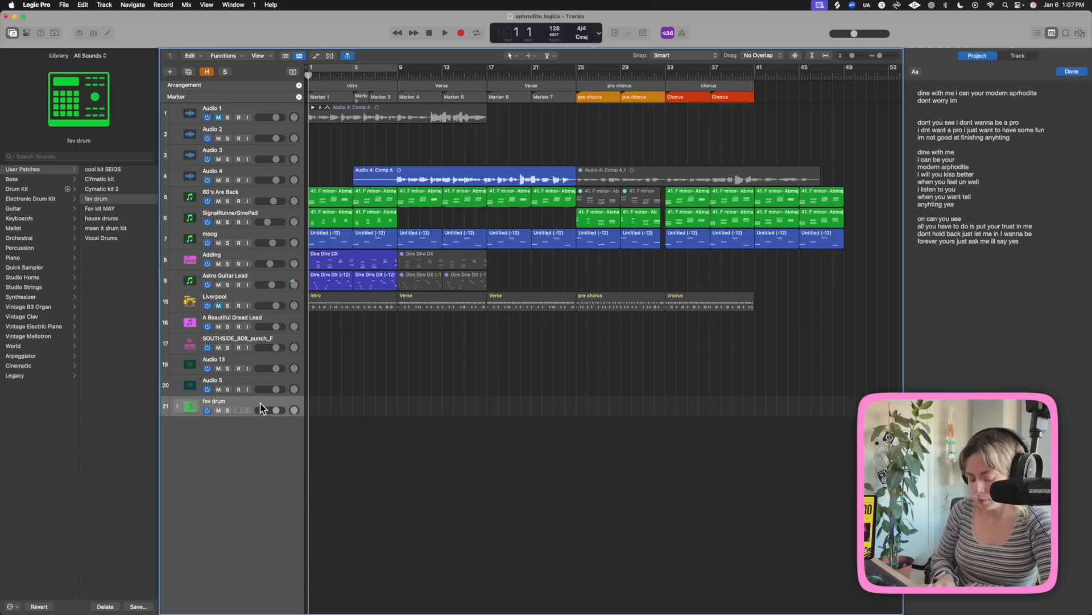
- Open the Step Sequencer for the fav drum track and solo that track
key("e")
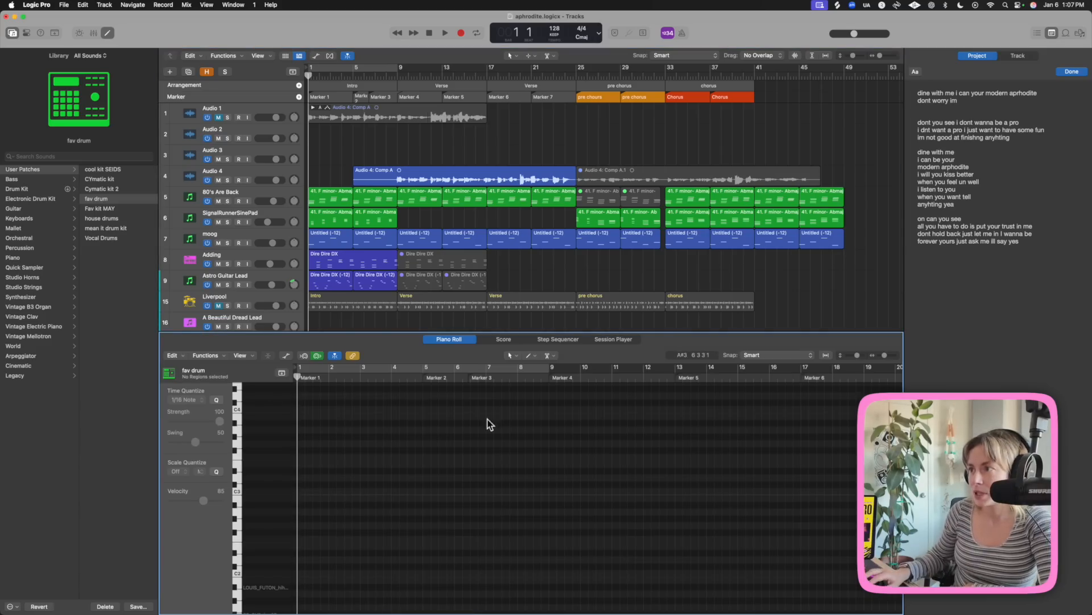
left_click(572, 339)
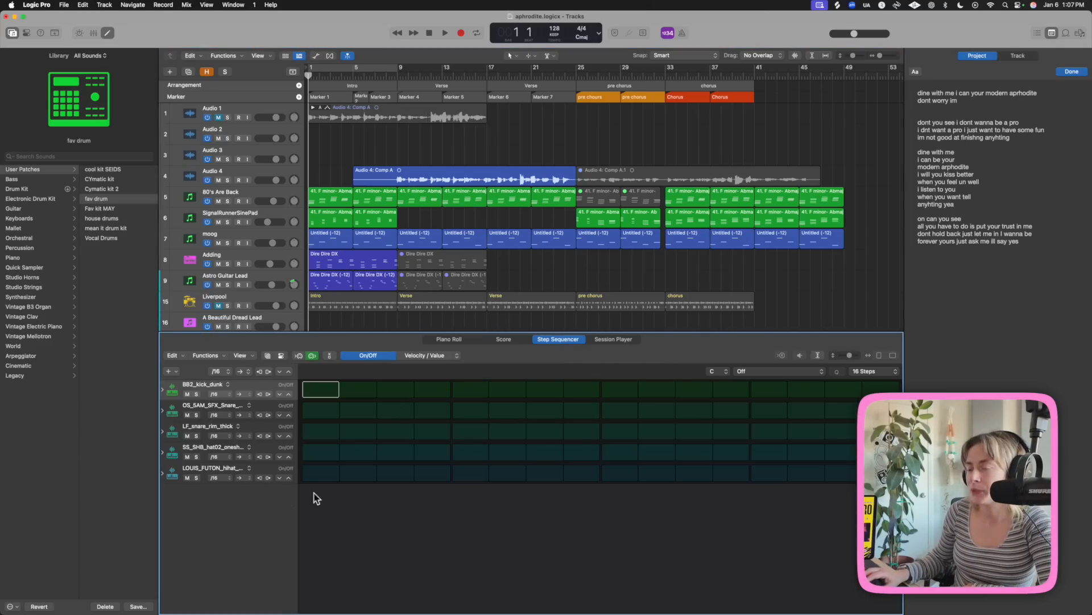
scroll(235, 328, "down", 5)
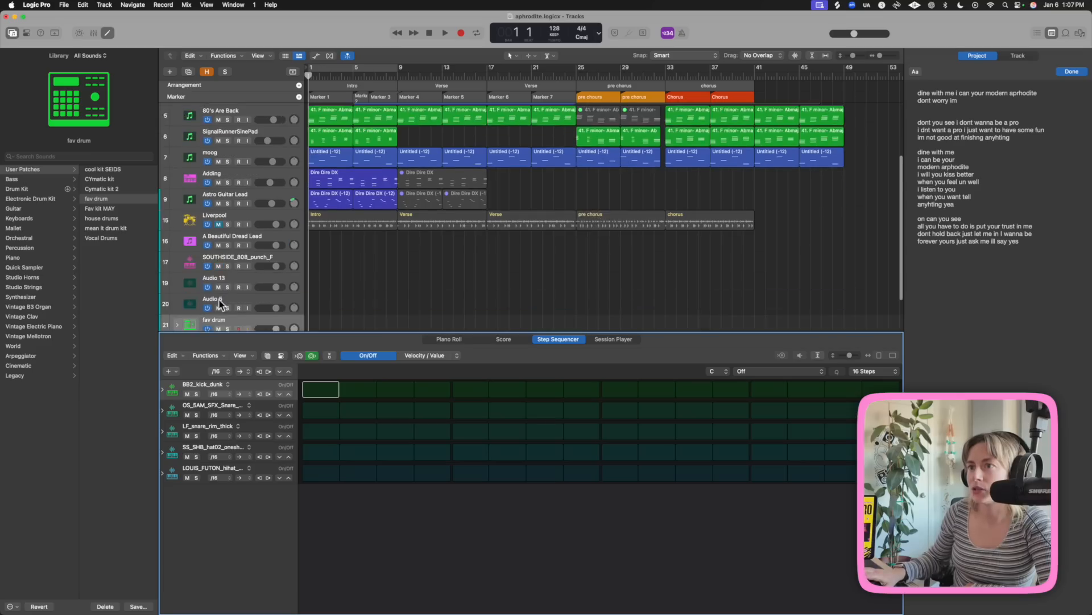
left_click(228, 283)
- Delete the empty Audio 13 and Audio 5 tracks
left_click(248, 236)
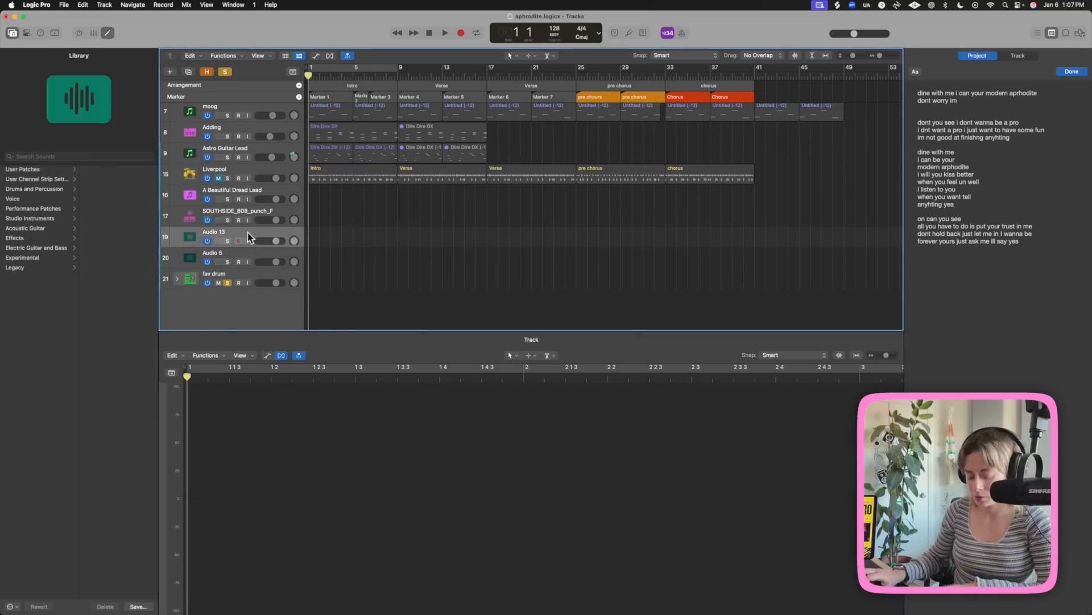
key("super+BackSpace")
key("super+BackSpace")
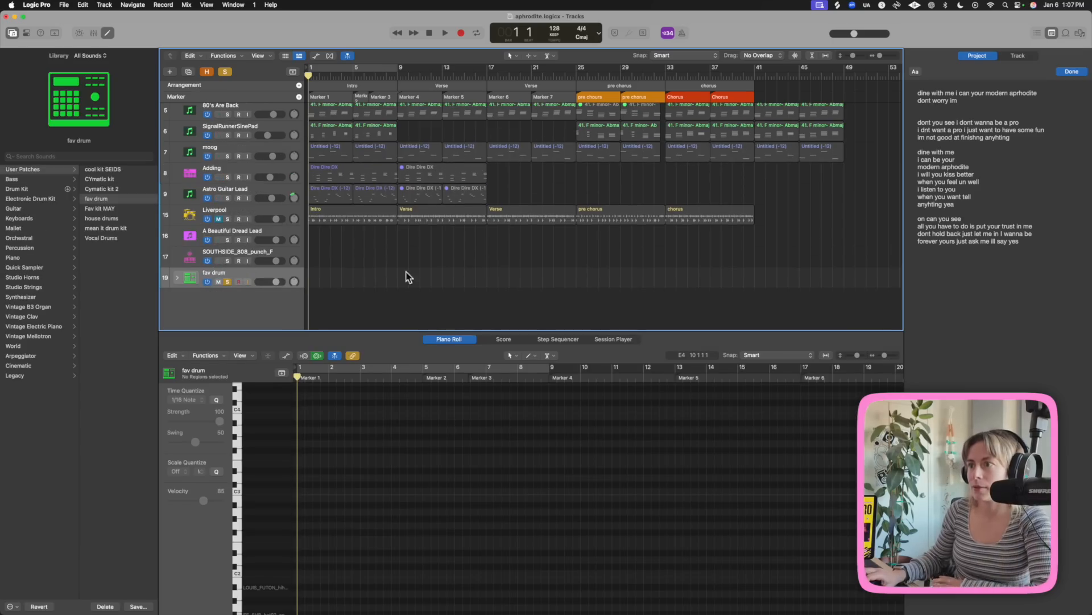
- Program a fav drum step pattern with BB2_kick_dunk on steps 1, 3, 13 and 15 and LF_snare_rim_thick on step 9
left_click(559, 339)
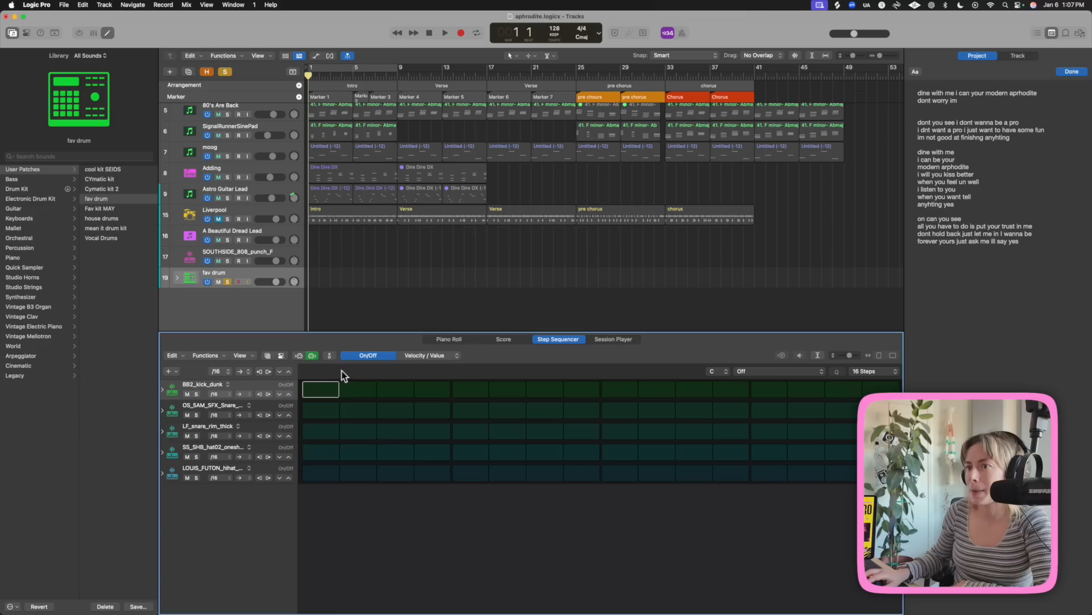
left_click(316, 396)
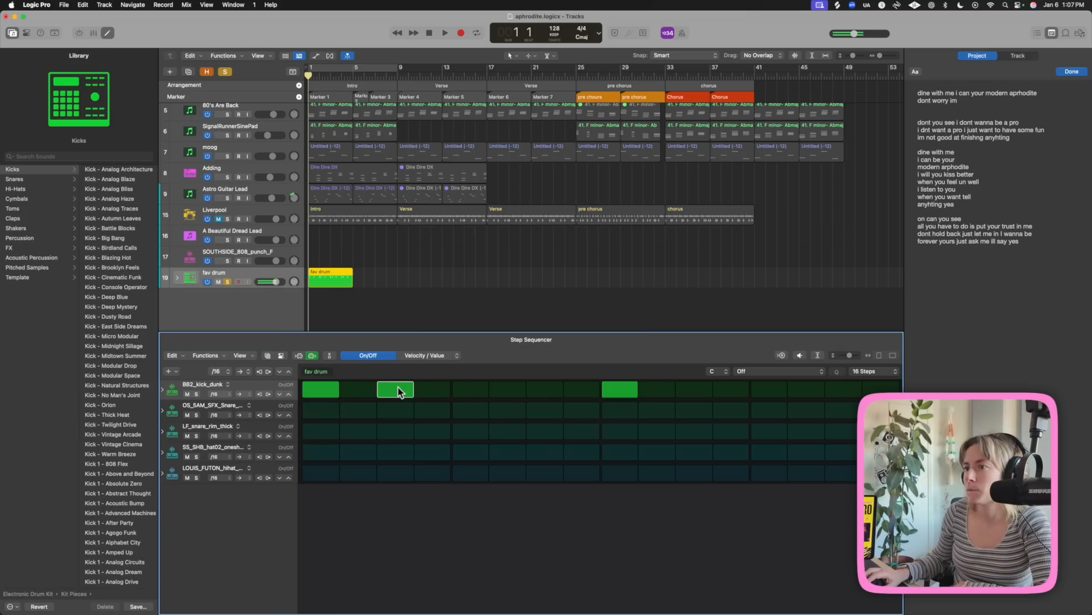
left_click(320, 433)
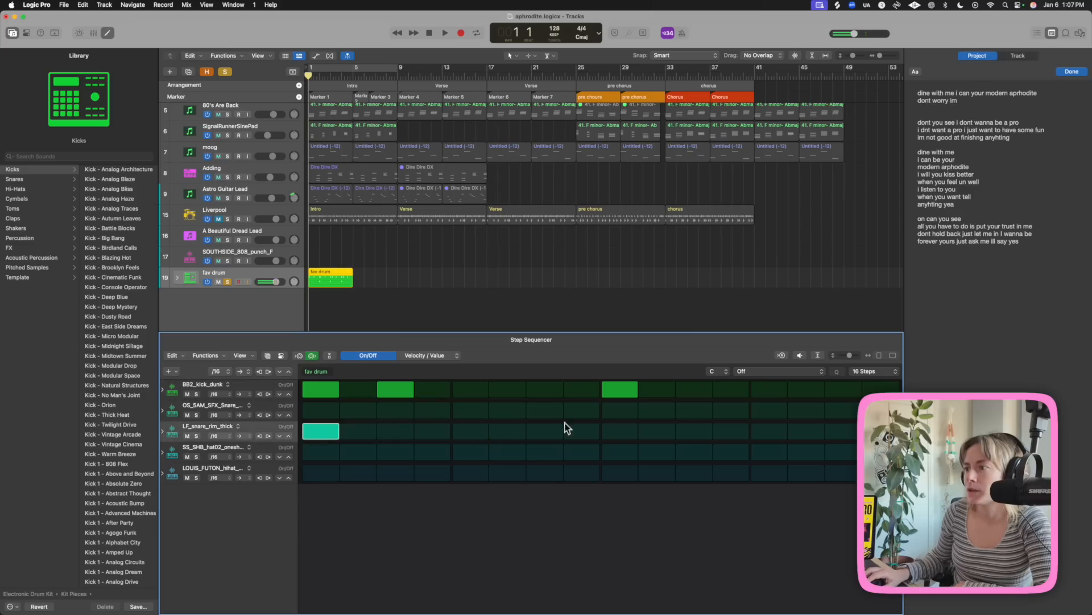
left_click(313, 433)
left_click(623, 434)
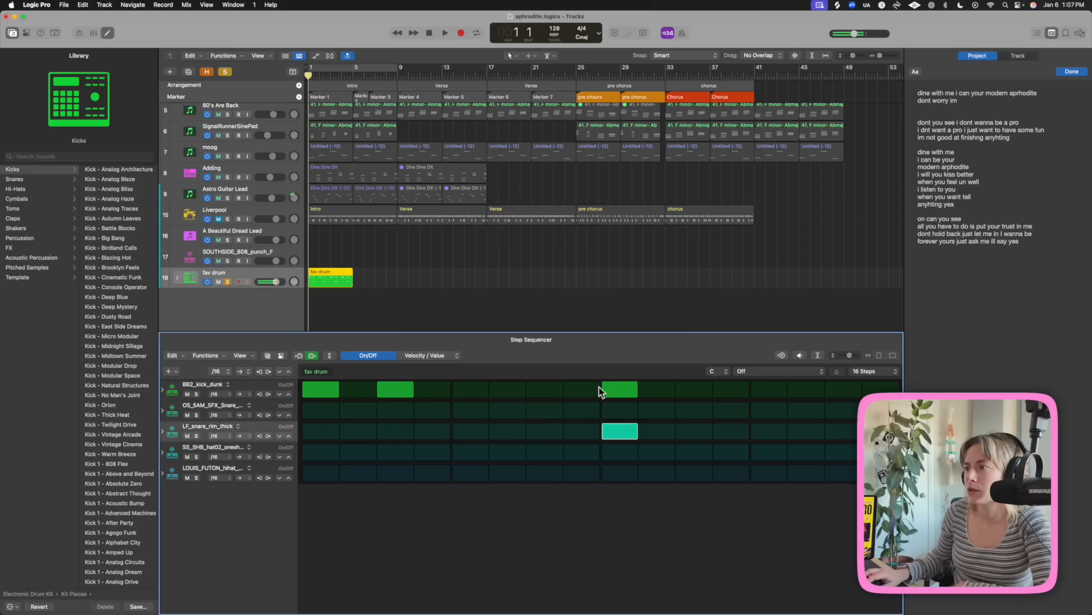
left_click(604, 389)
left_click(769, 391)
left_click(843, 390)
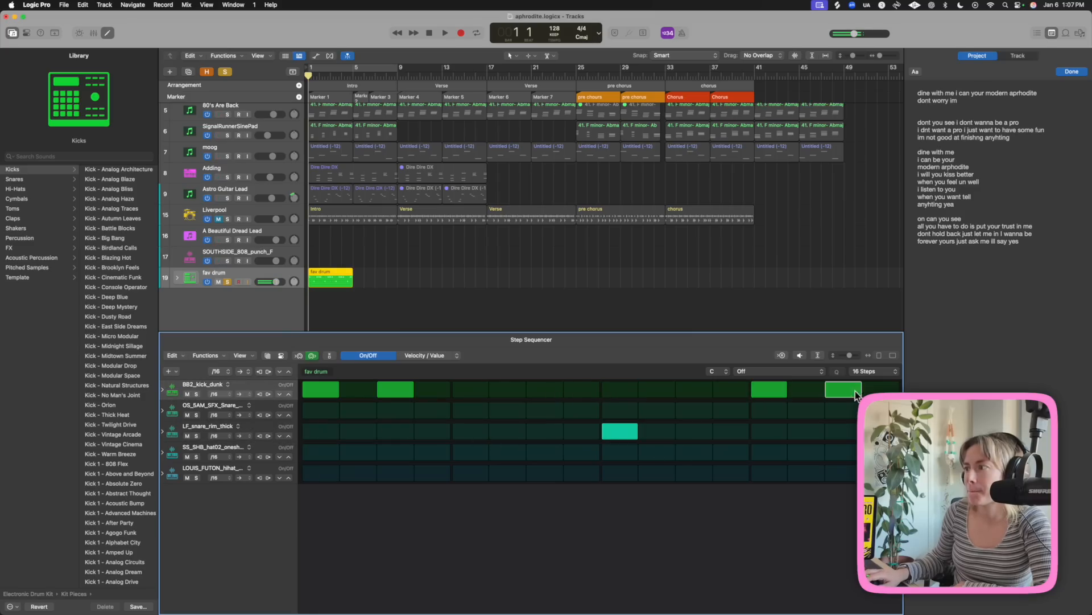
- Add the SS_SHB_hat02 hi-hat on every odd step from 1 to 13 and the LOUIS_FUTON hi-hat on step 15, and preview the pattern
left_click(327, 454)
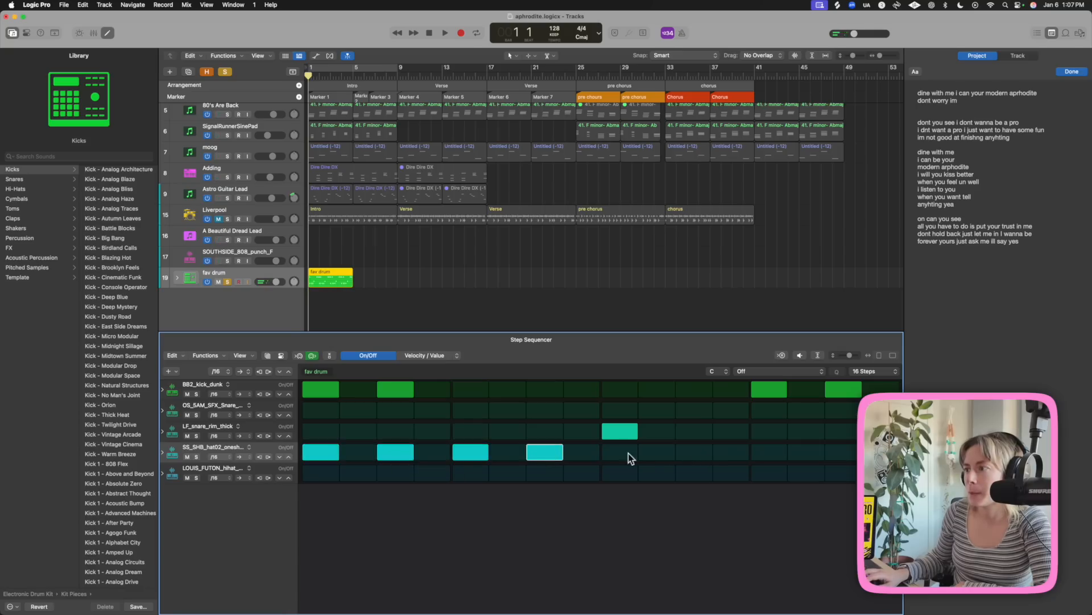
left_click(844, 473)
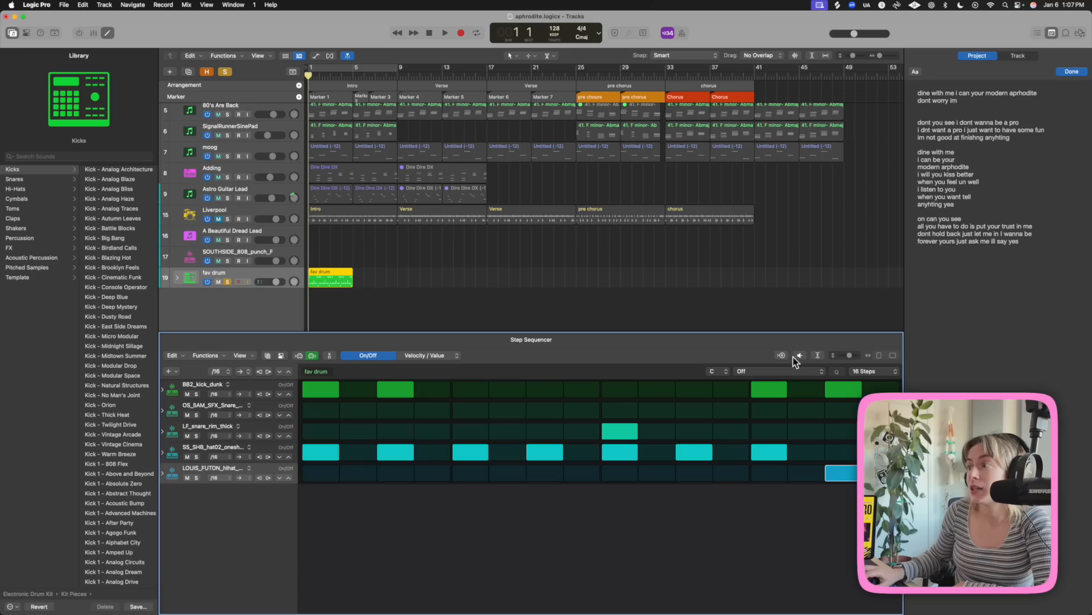
left_click(800, 355)
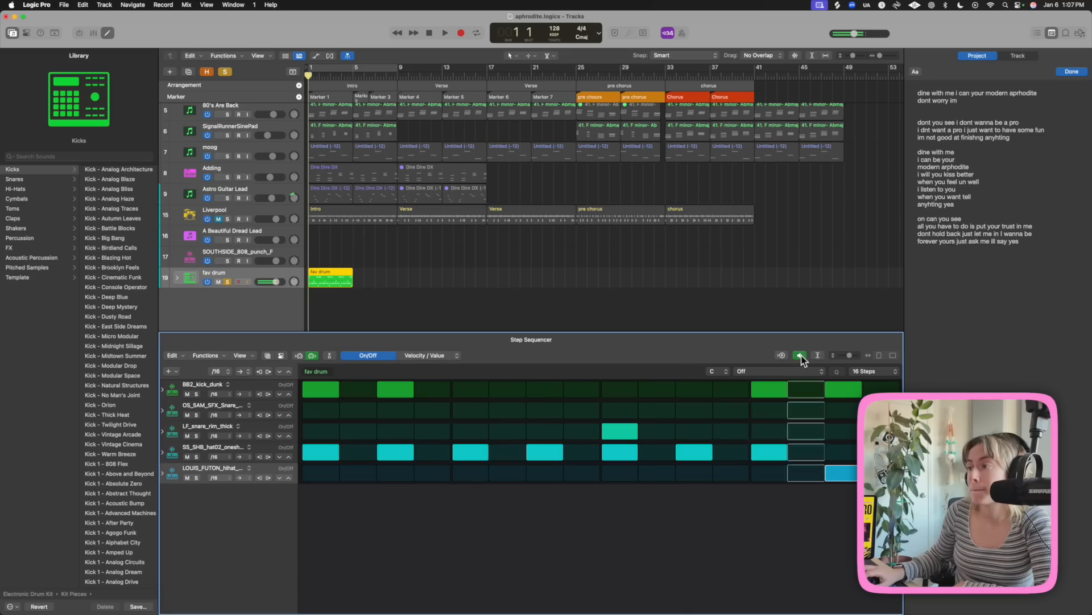
- Remove the kick on step 3, and try a kick on step 6 before clearing it
left_click(396, 390)
left_click(507, 389)
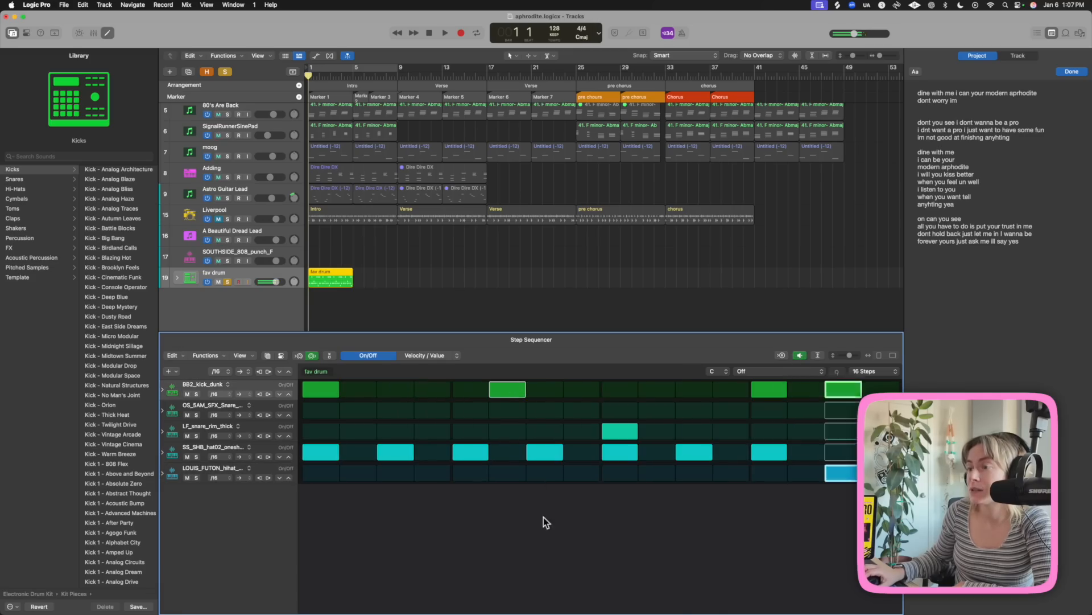
left_click(511, 391)
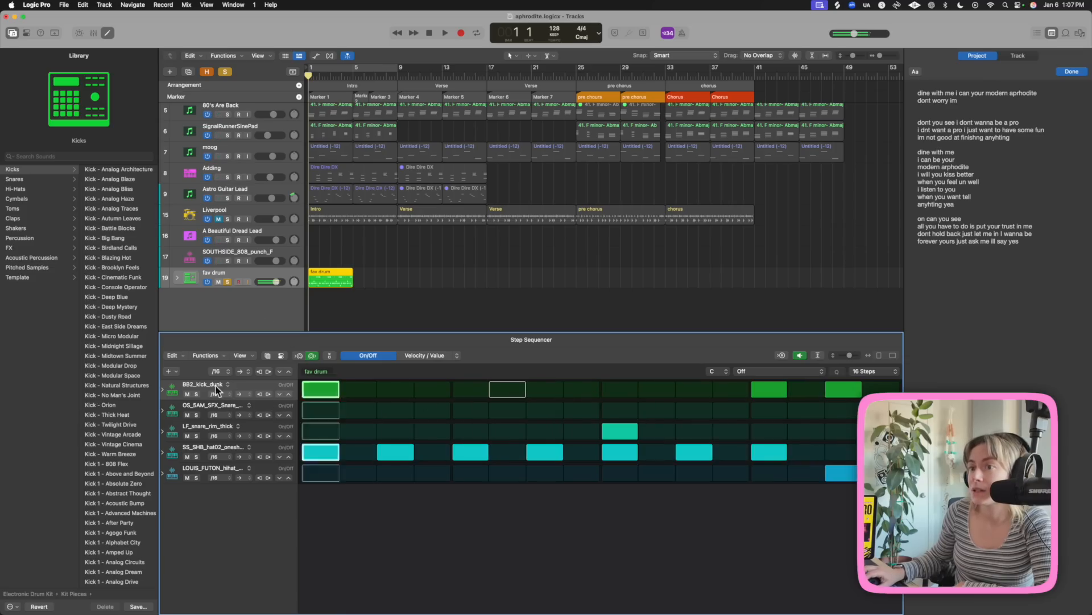
- Review the BB2_kick_dunk row's velocity, repeat, note and octave subrows and browse the Library's kick sounds
left_click(162, 388)
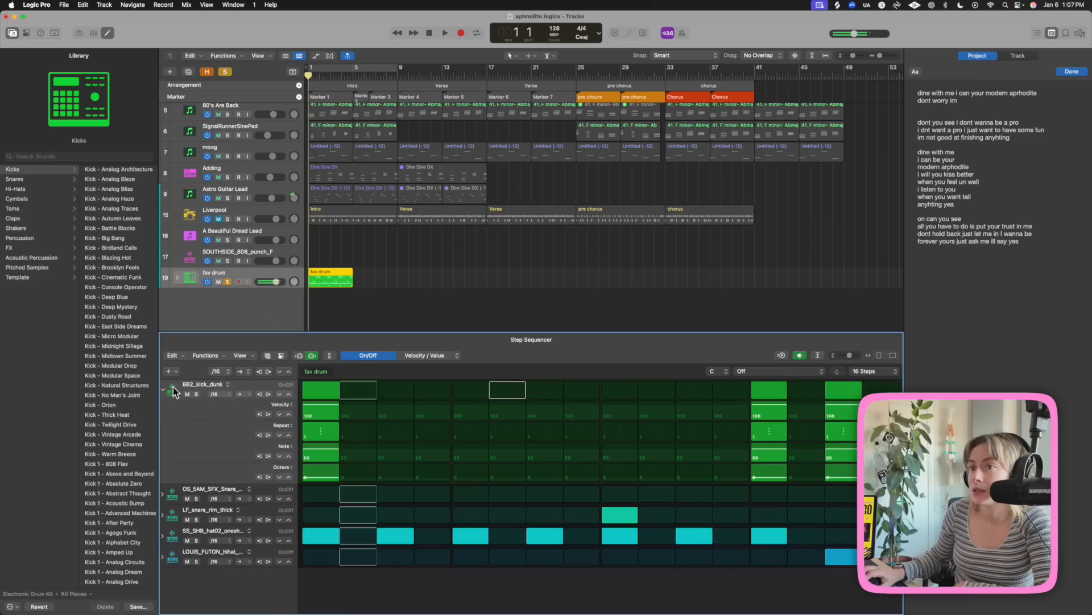
left_click(162, 388)
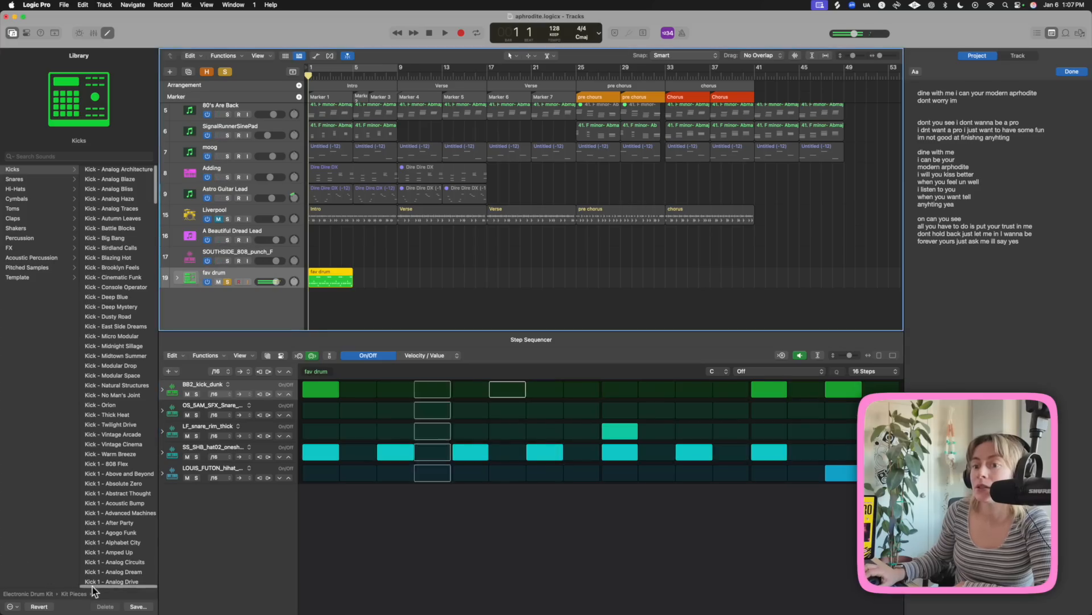
scroll(86, 580, "down", 3)
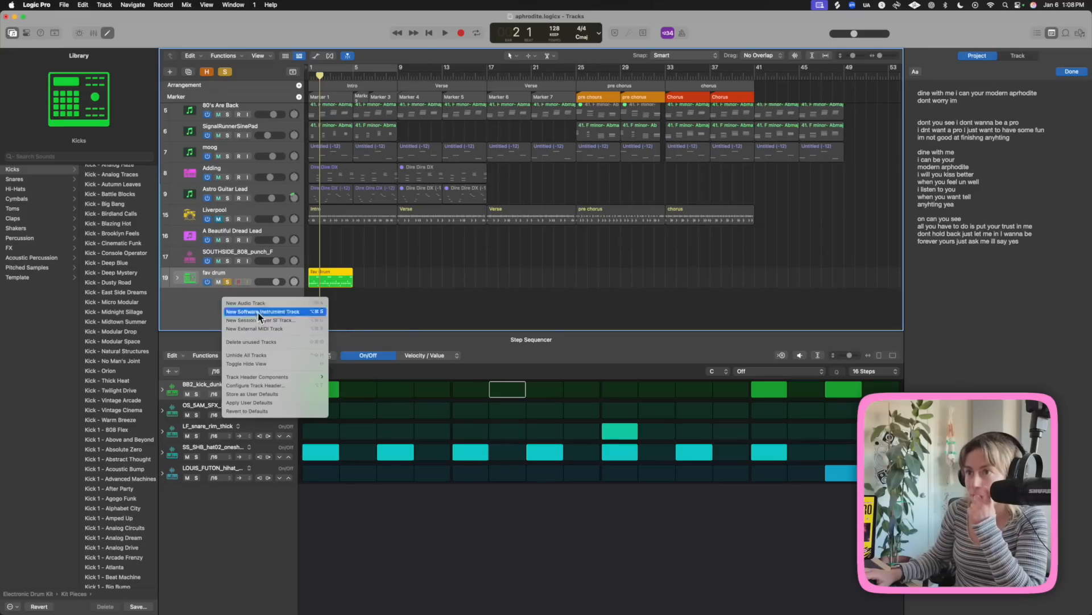
- Create a software instrument track with the Brooklyn drum kit and show it in the Step Sequencer
left_click(258, 312)
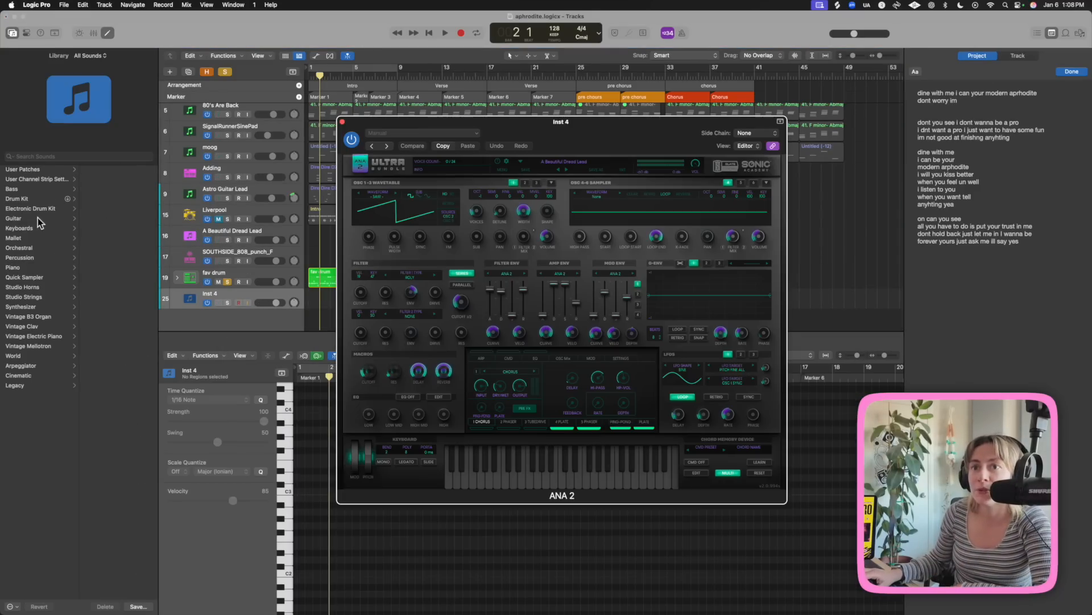
left_click(342, 121)
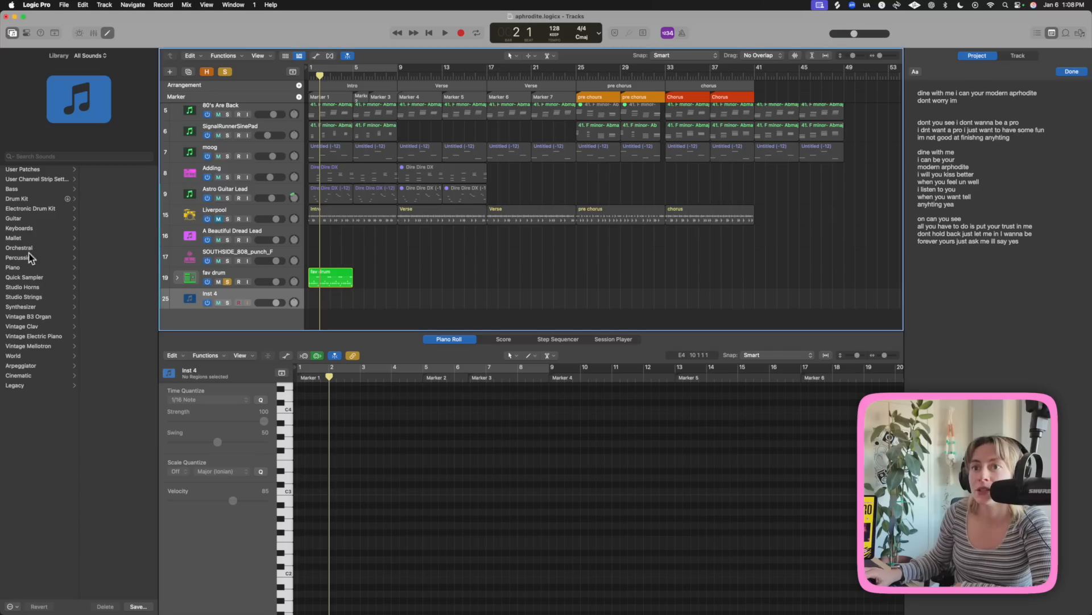
left_click(33, 199)
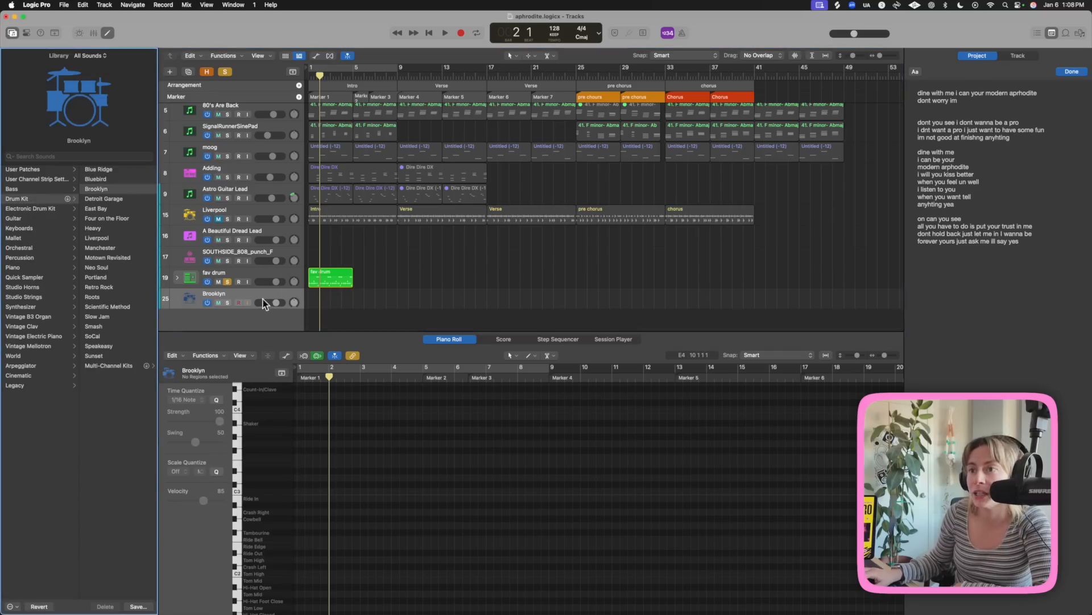
left_click(572, 339)
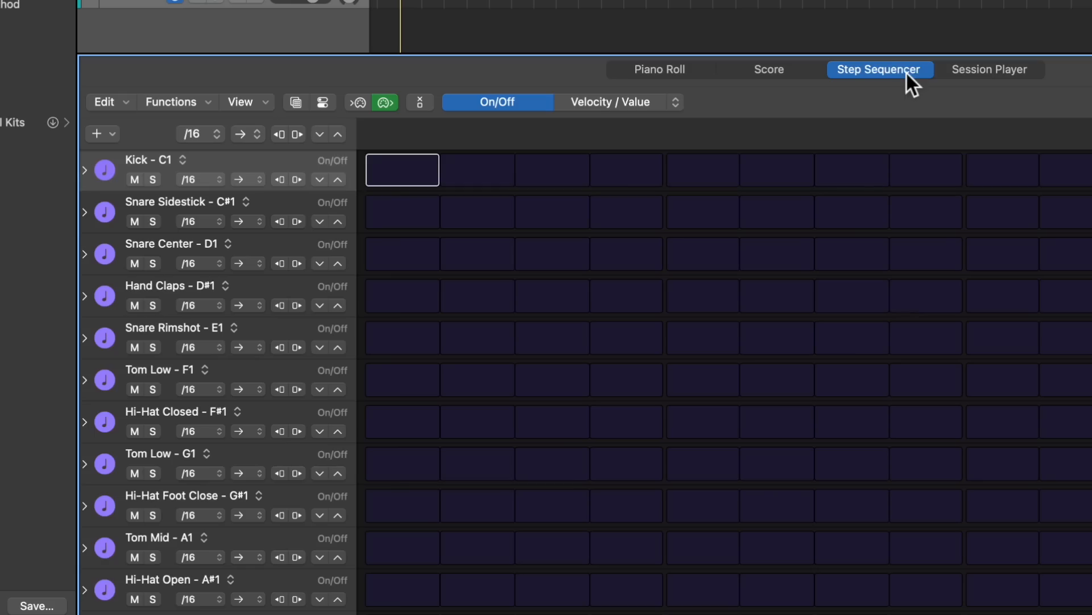
- Load the Deep Funk Break pattern from the pattern browser's Drums category and raise the master volume slightly
left_click(296, 103)
left_click(126, 177)
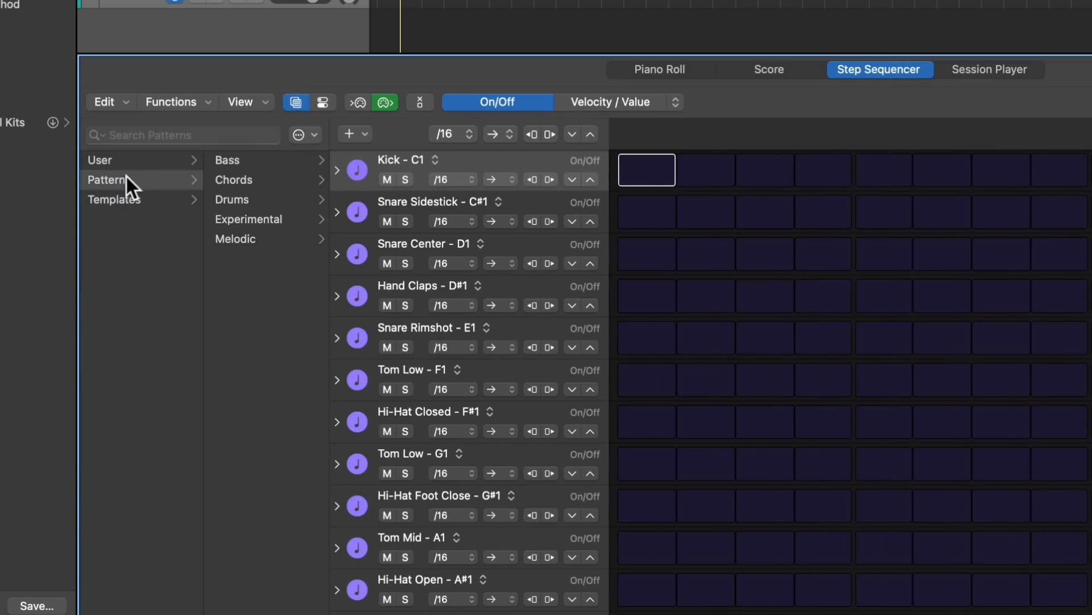
left_click(265, 200)
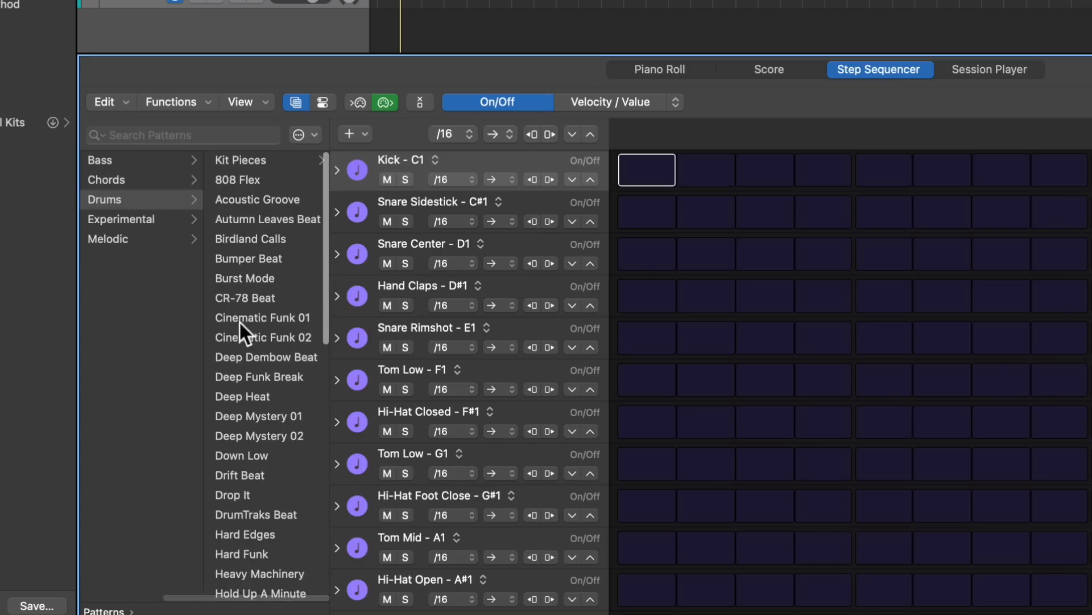
left_click(250, 376)
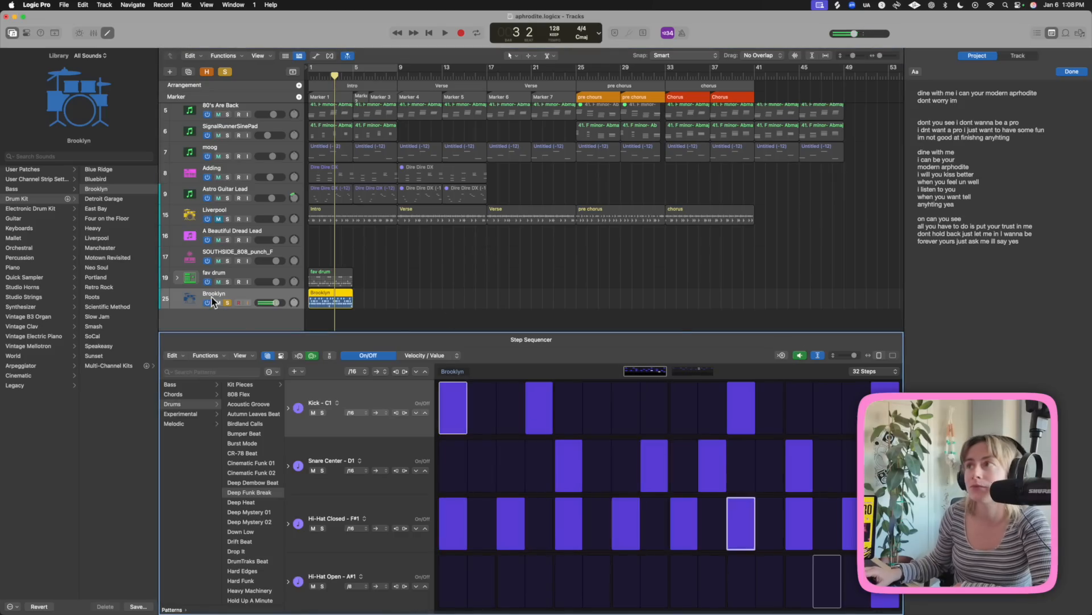
left_click_drag(854, 33, 863, 35)
- Audition the Drift Beat, Midtown Summer 04 and System Override drum patterns, and load Uneven Lanes as the track's pattern
left_click(244, 541)
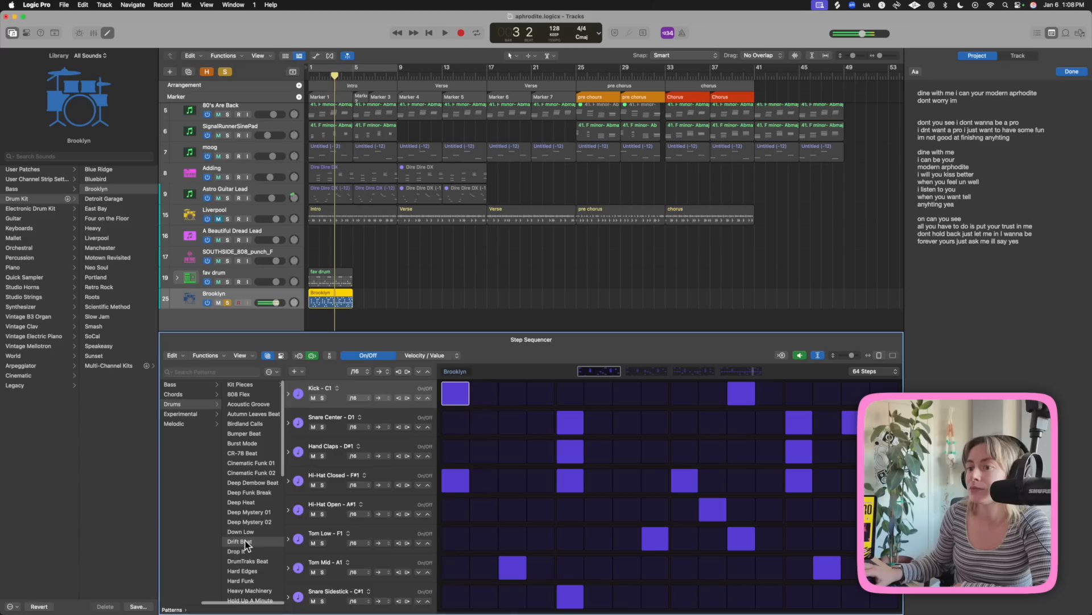
scroll(237, 518, "down", 6)
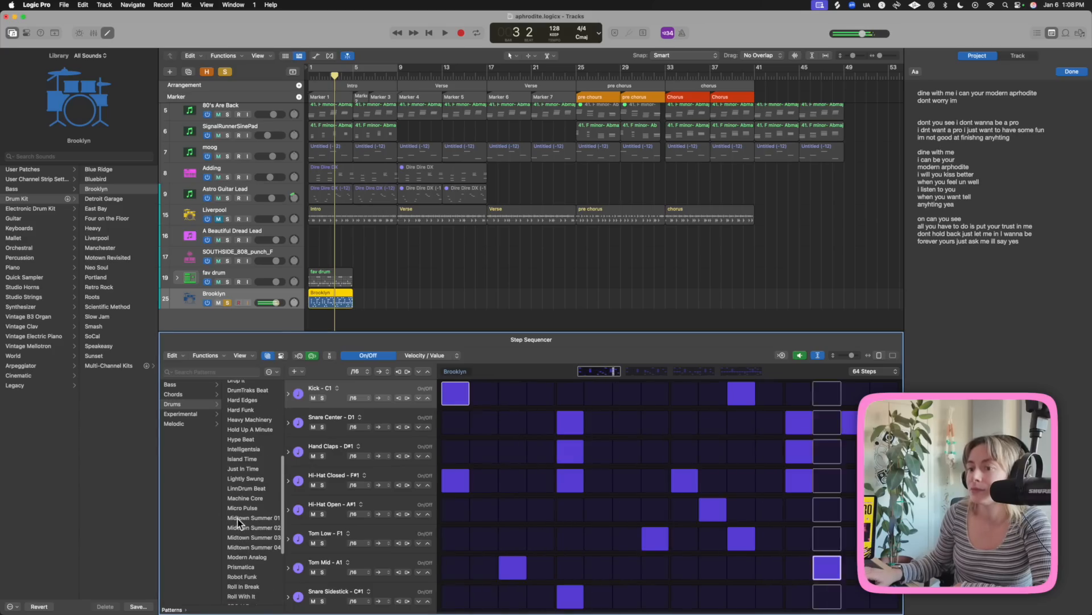
left_click(259, 546)
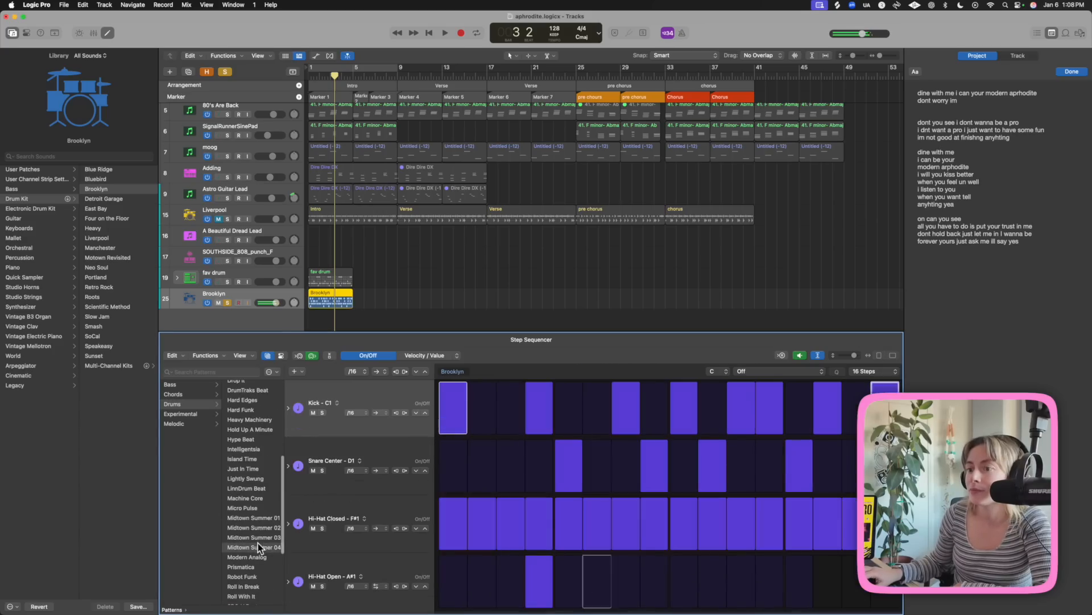
scroll(254, 544, "down", 4)
left_click(253, 545)
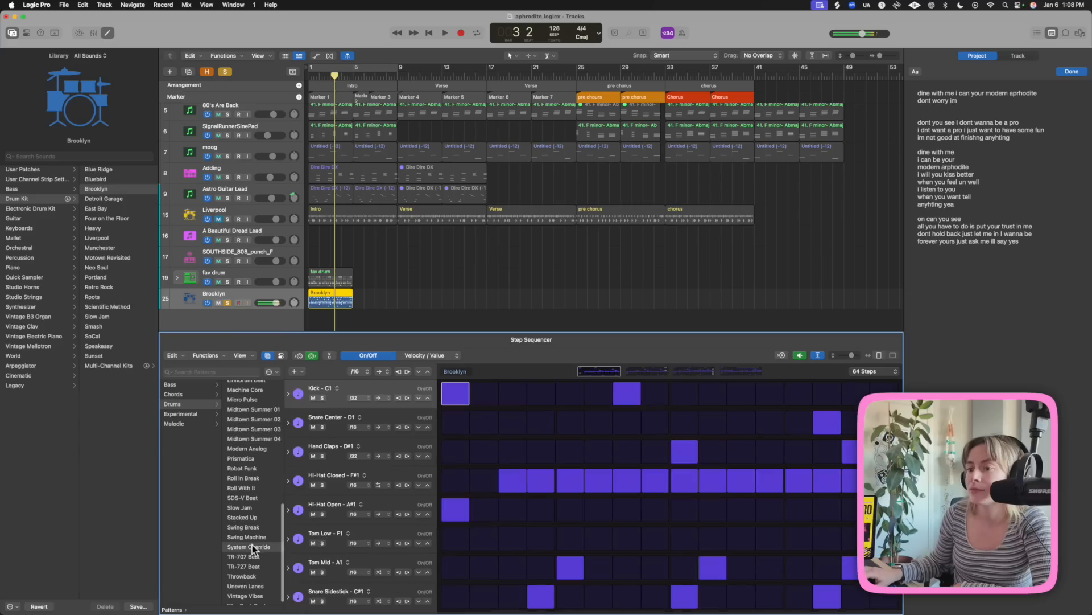
scroll(257, 569, "down", 1)
left_click(260, 580)
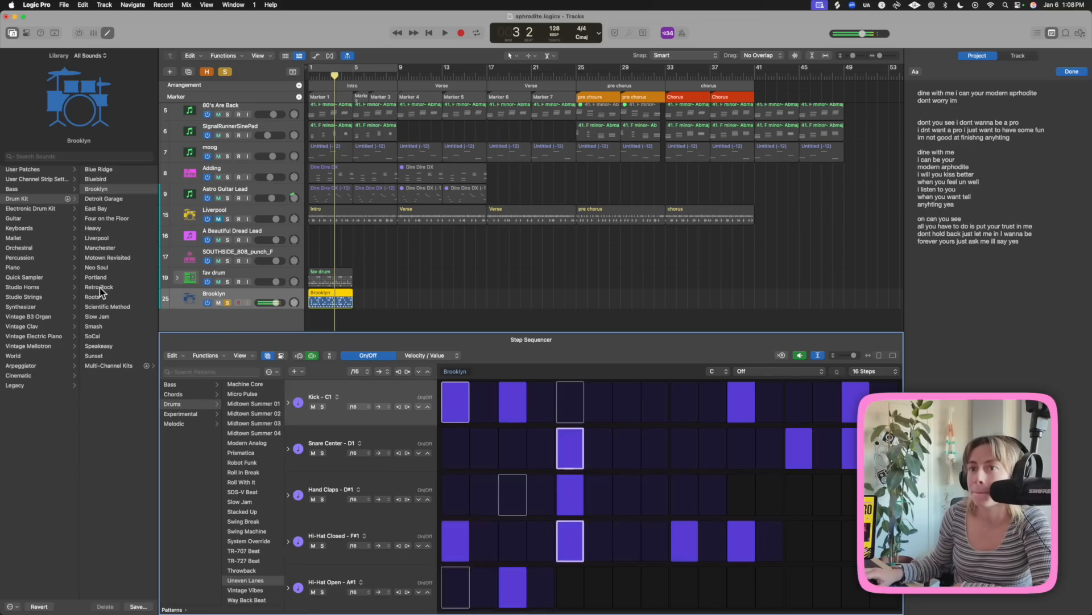
- Try the Neo Soul and Scientific Method drum kits on the pattern and settle on the SoCal kit
left_click(104, 267)
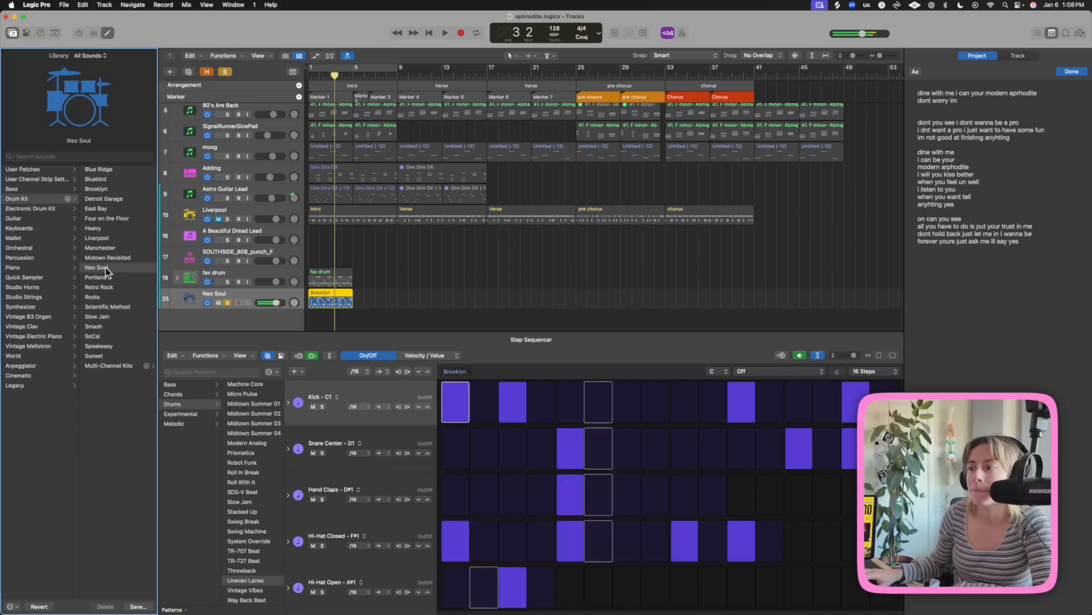
left_click(111, 306)
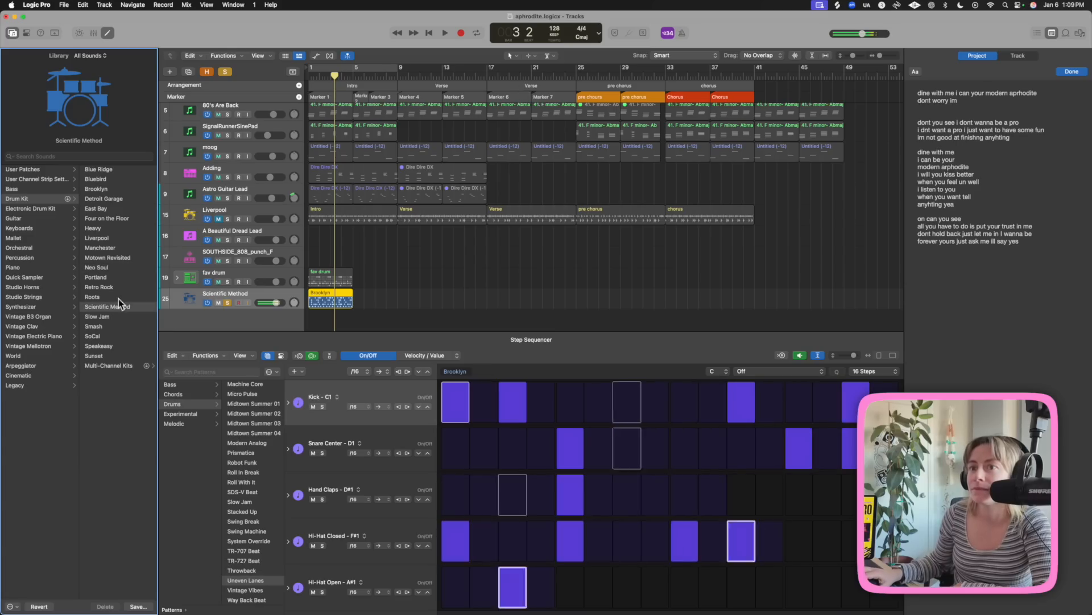
left_click(803, 355)
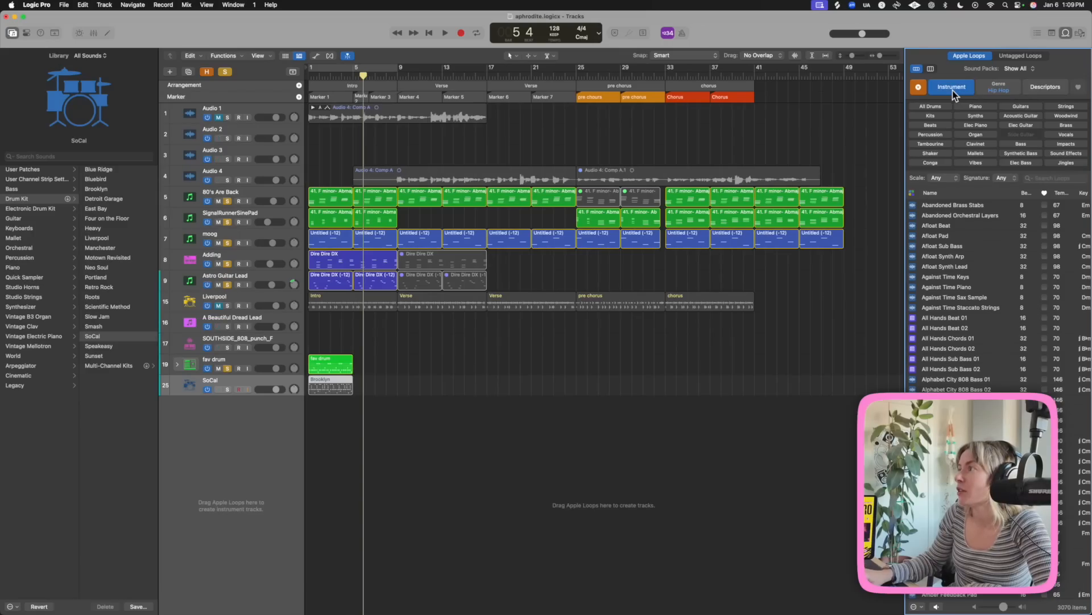
- Filter the Apple Loops by the All Drums instrument and limit the loop types to MIDI loops
left_click(934, 106)
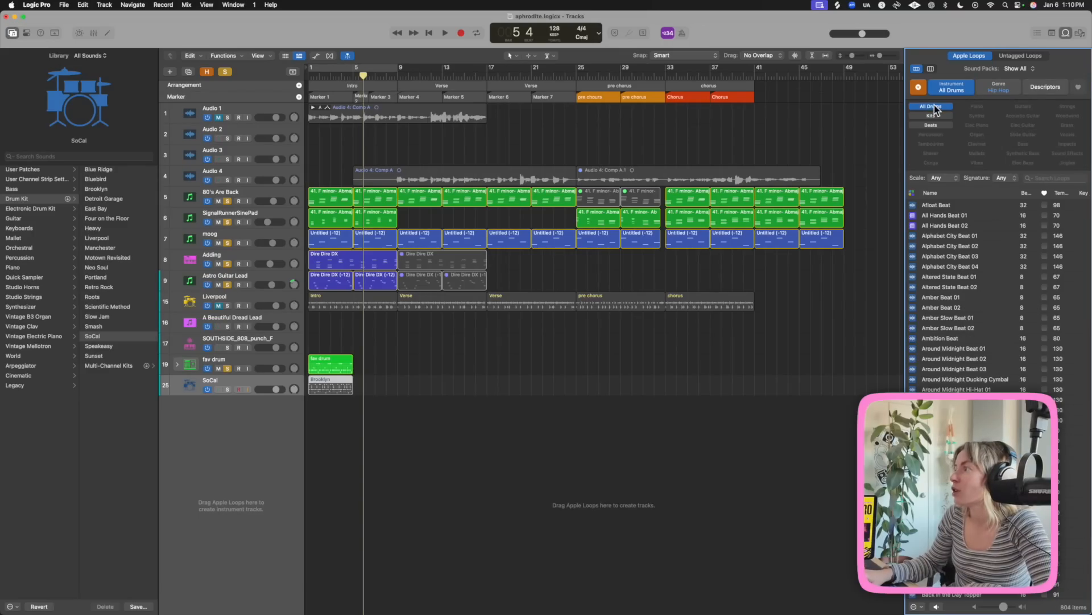
left_click(913, 194)
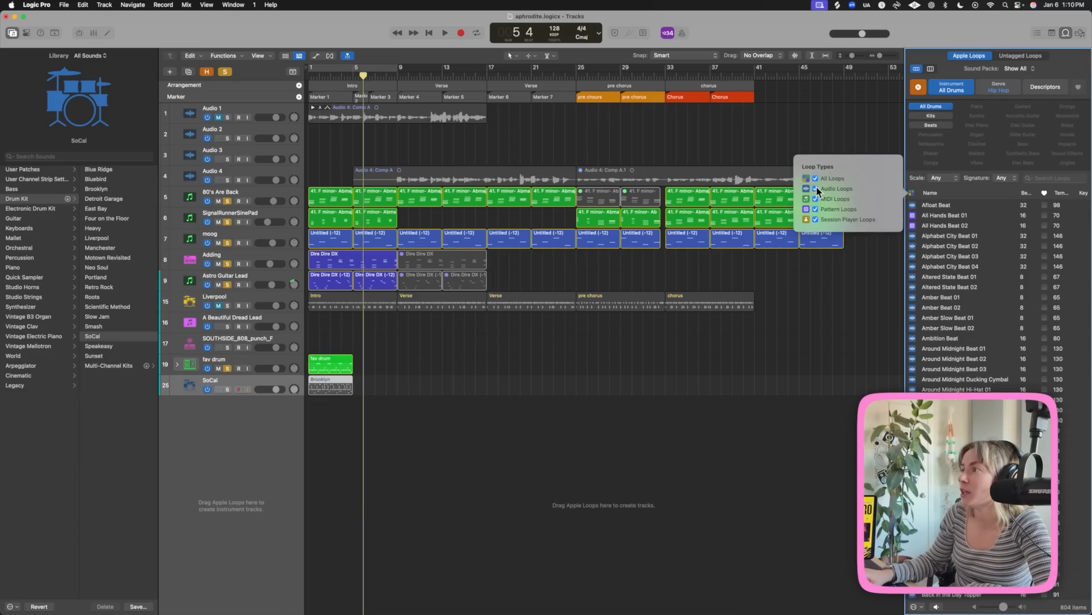
left_click(819, 201)
- Preview 2-Step Flatland Beat 01, add it on a new track at bar 1, and show its notes in the Piano Roll
left_click(995, 235)
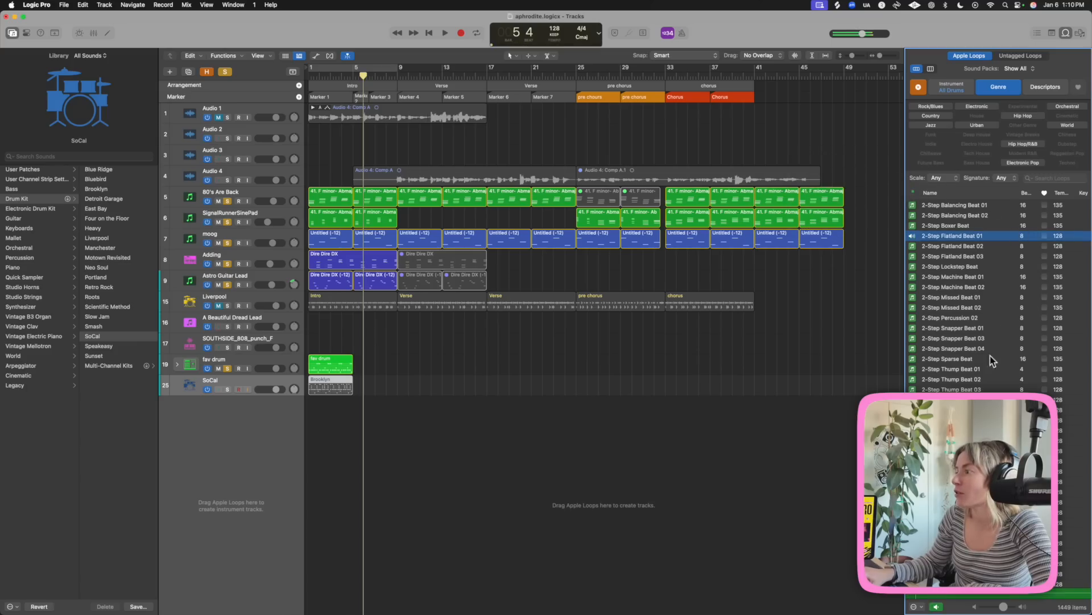
left_click_drag(954, 238, 326, 443)
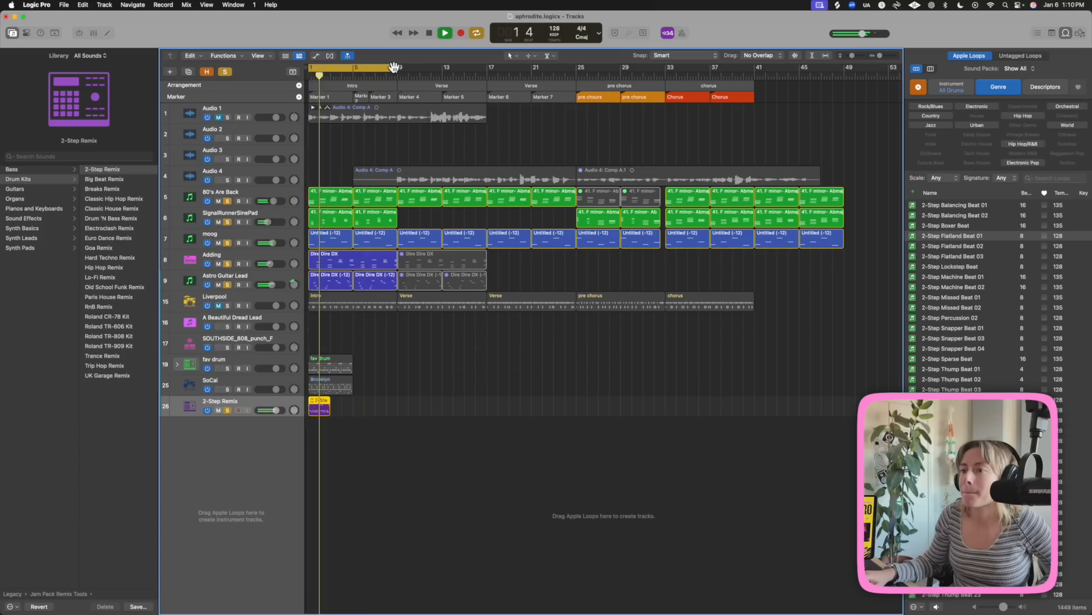
double_click(320, 412)
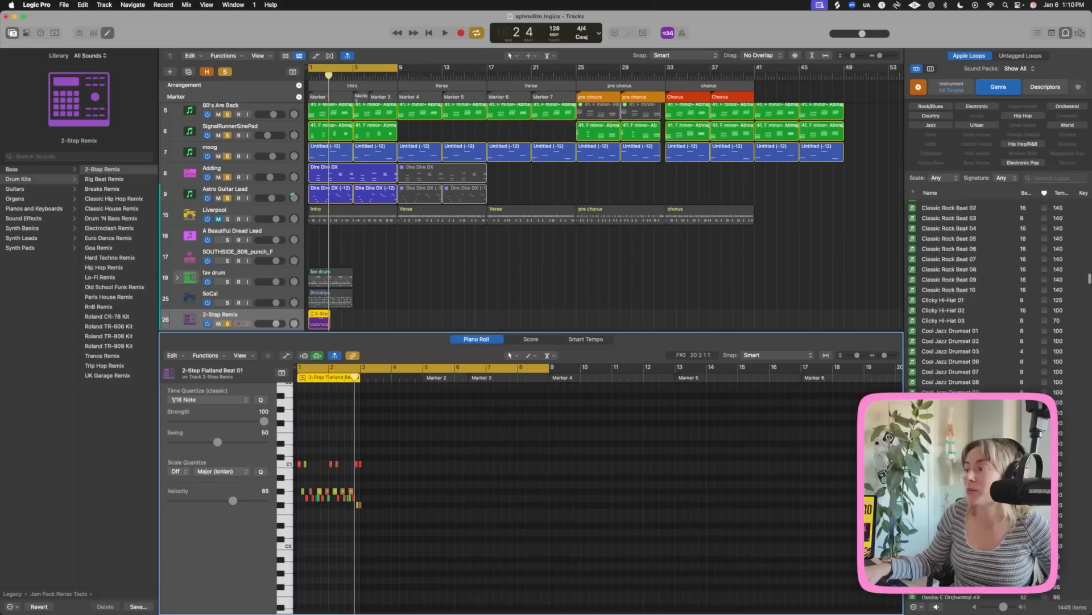
- Find a hip hop MIDI drum loop, place it on a new track at bar 1, and open its region for editing
scroll(1000, 303, "up", 1)
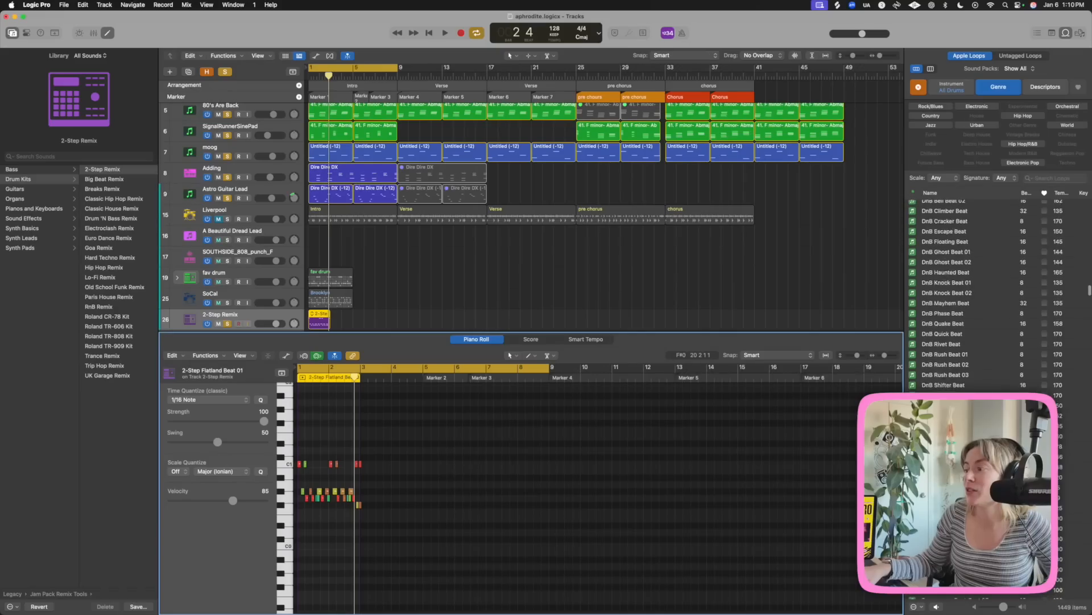
scroll(1000, 296, "down", 20)
scroll(1000, 304, "down", 10)
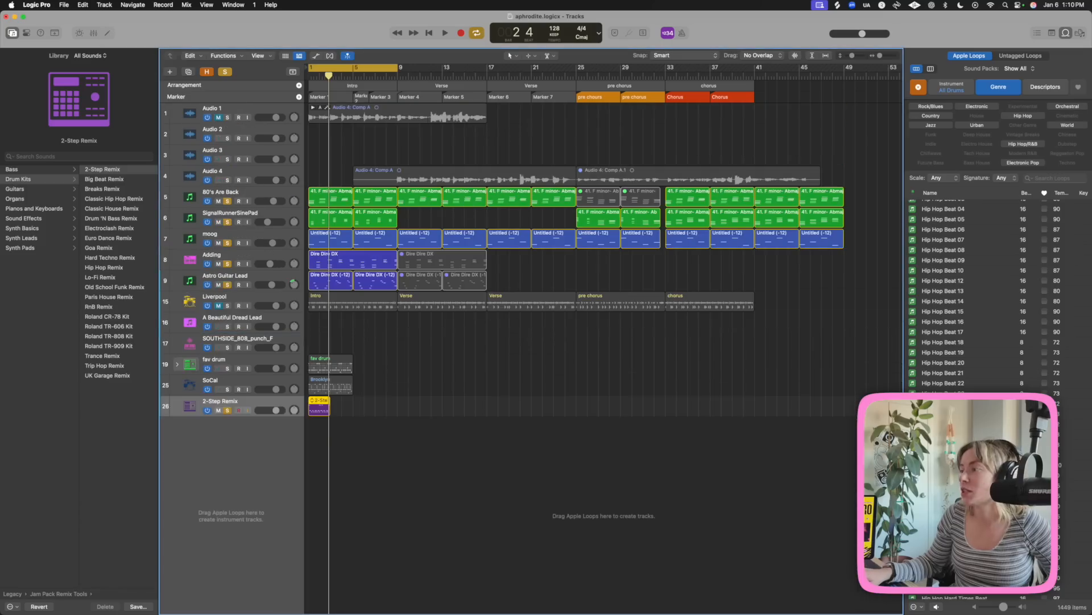
key("space")
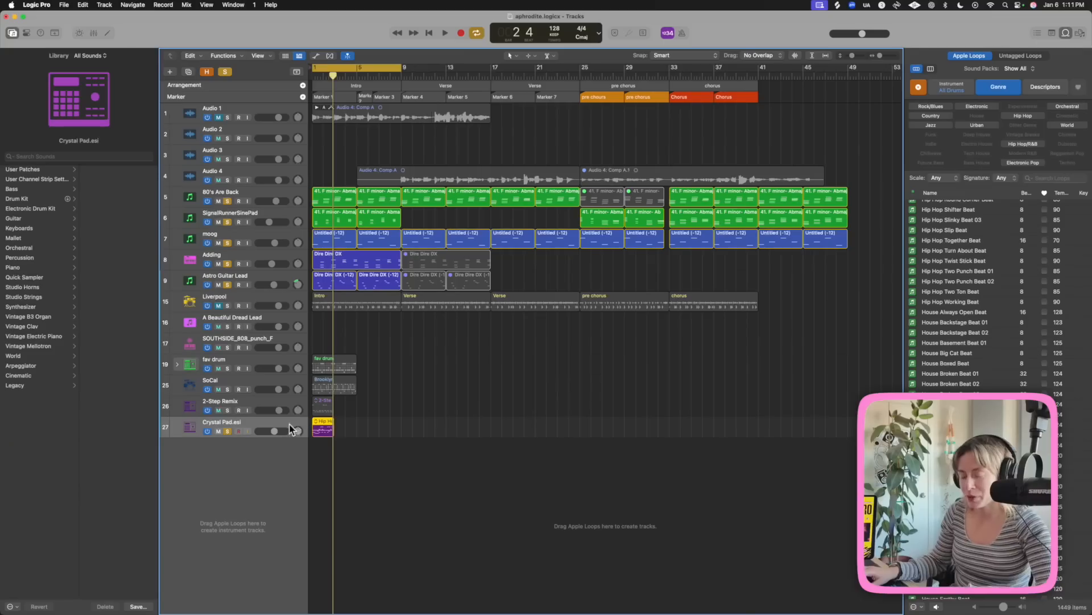
double_click(324, 428)
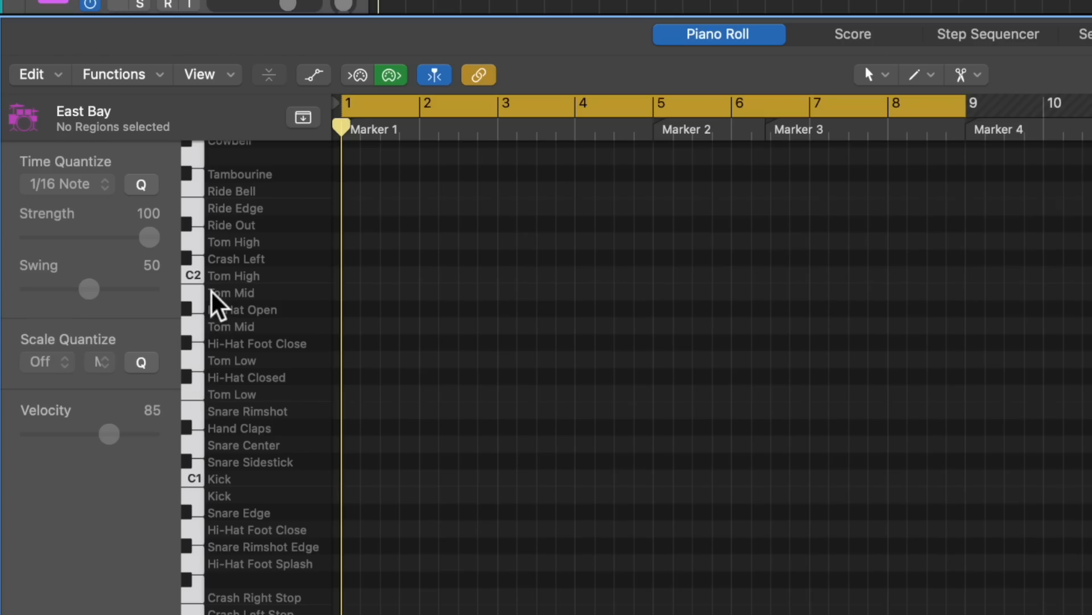
- Examine which drum sound of the East Bay kit sits on each key of the Piano Roll
key("super+Right")
key("super+Right")
key("super+Right")
key("super+Right")
key("super+Right")
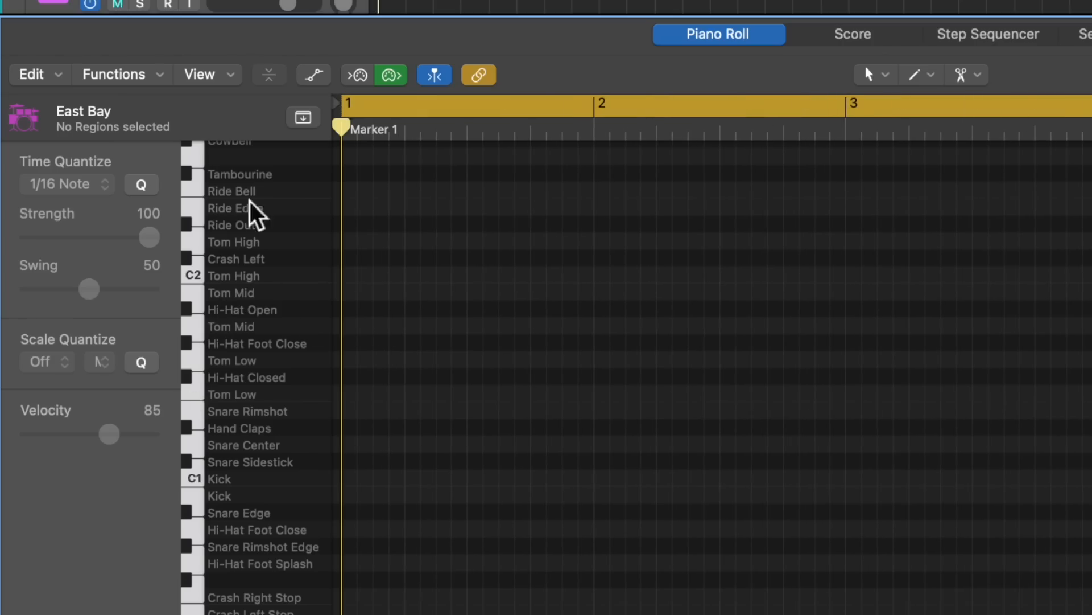
left_click(205, 74)
left_click(289, 211)
scroll(279, 271, "down", 5)
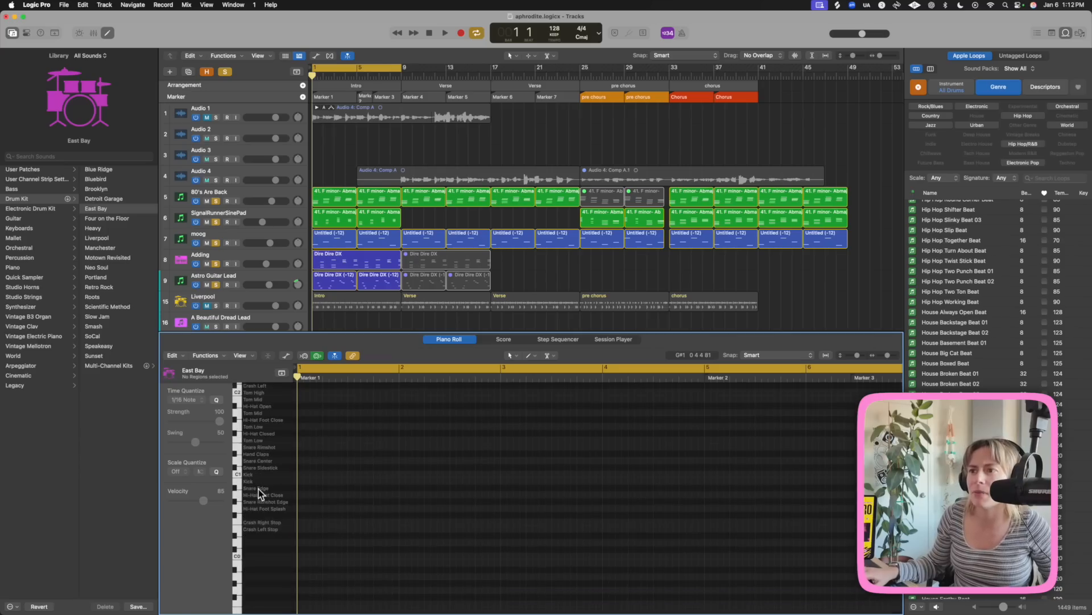
scroll(257, 494, "up", 4)
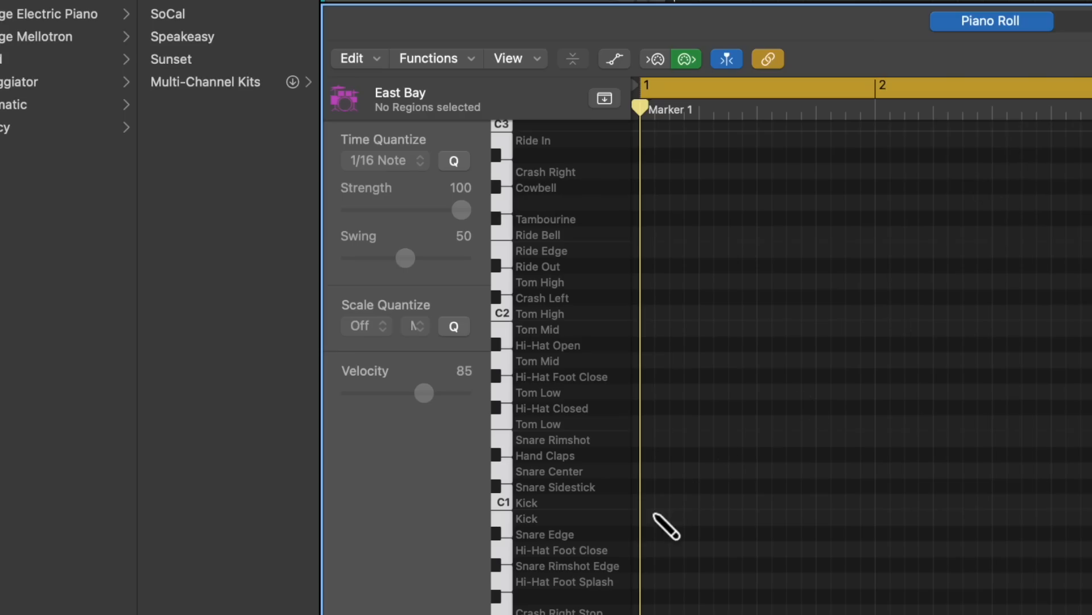
- Draw kicks on all four beats of bar 1, Snare Center on beats 2 and 4, and a Hi-Hat Closed note
left_click(648, 501)
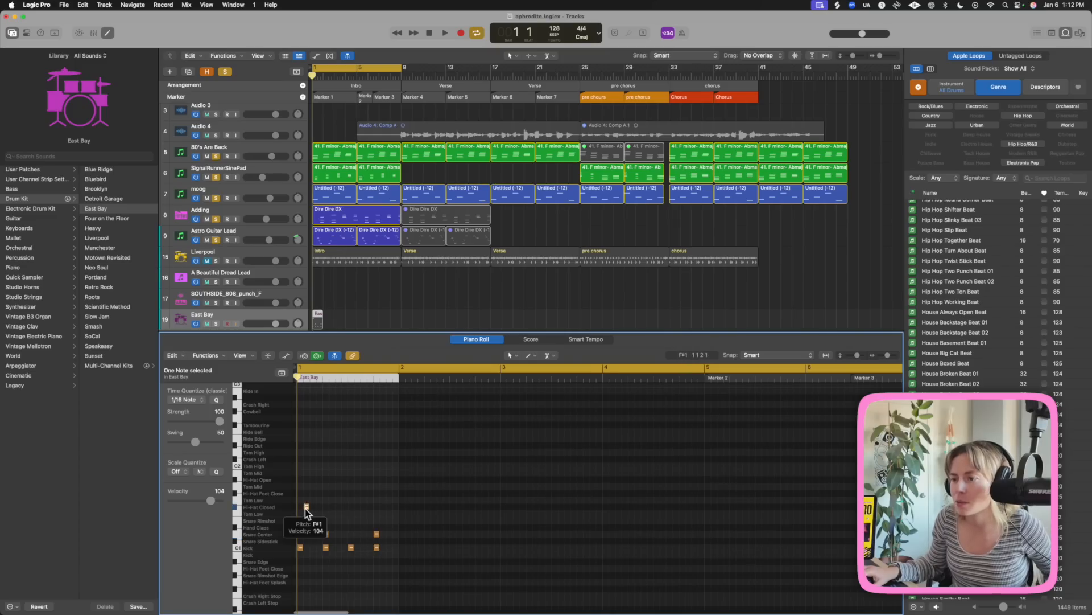
scroll(335, 527, "up", 5)
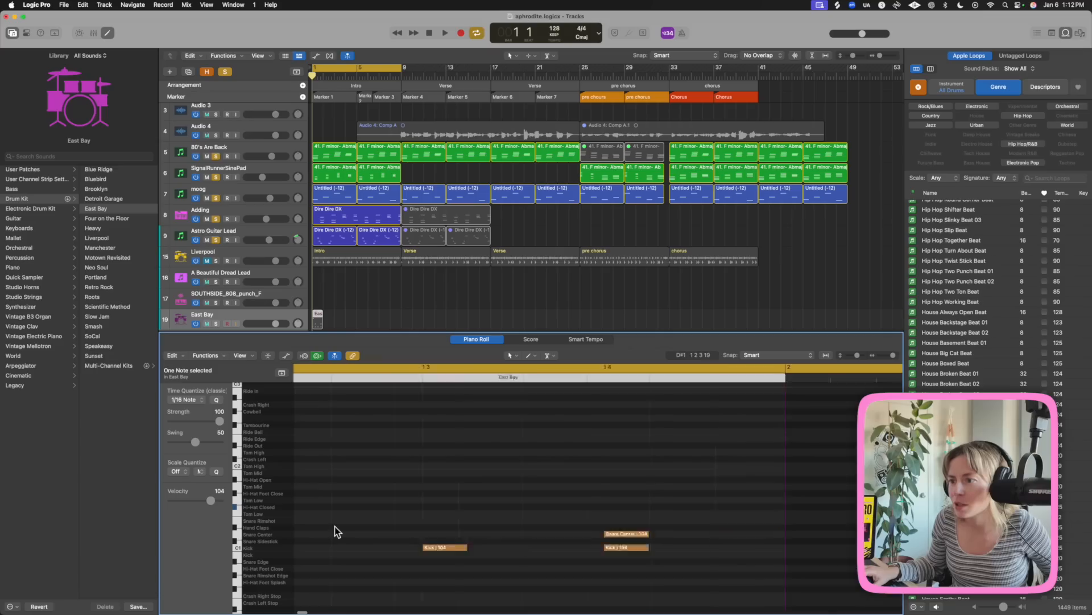
left_click_drag(321, 508, 304, 510)
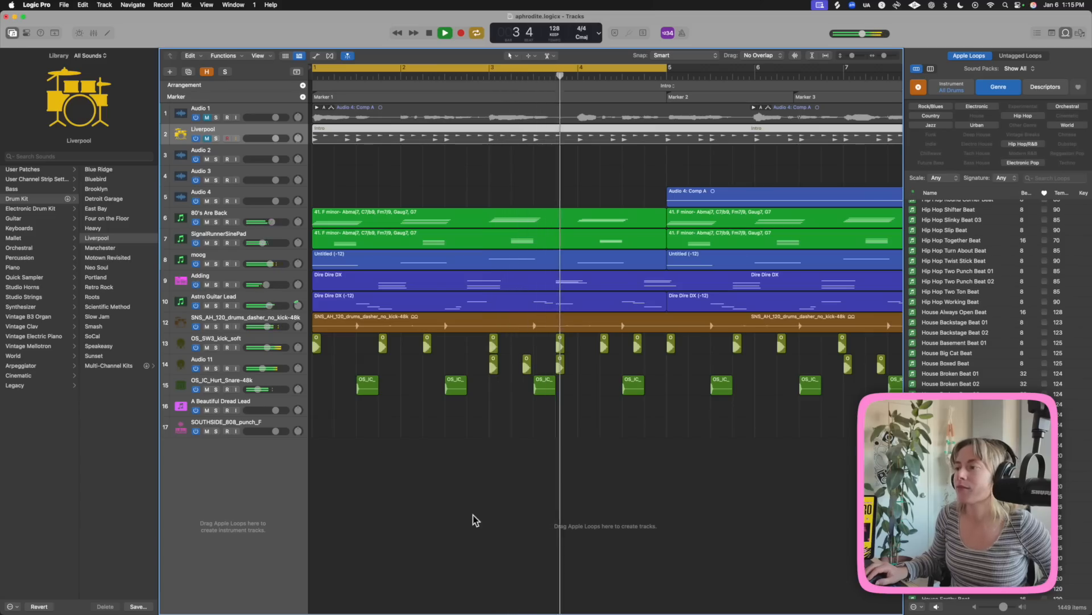
- Stop playback of the intro with its finished drum parts
key("space")
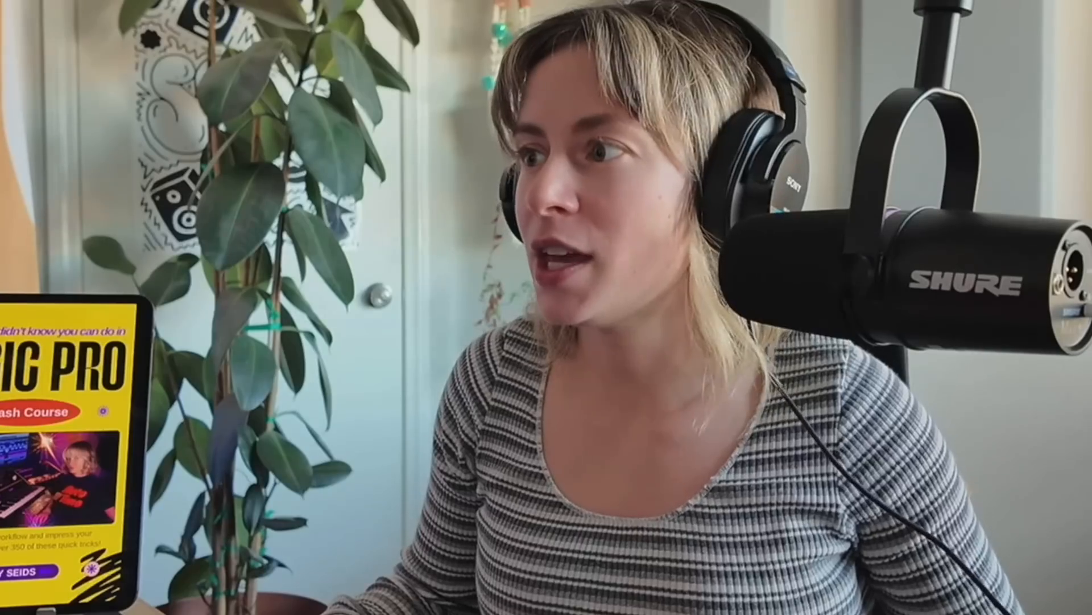